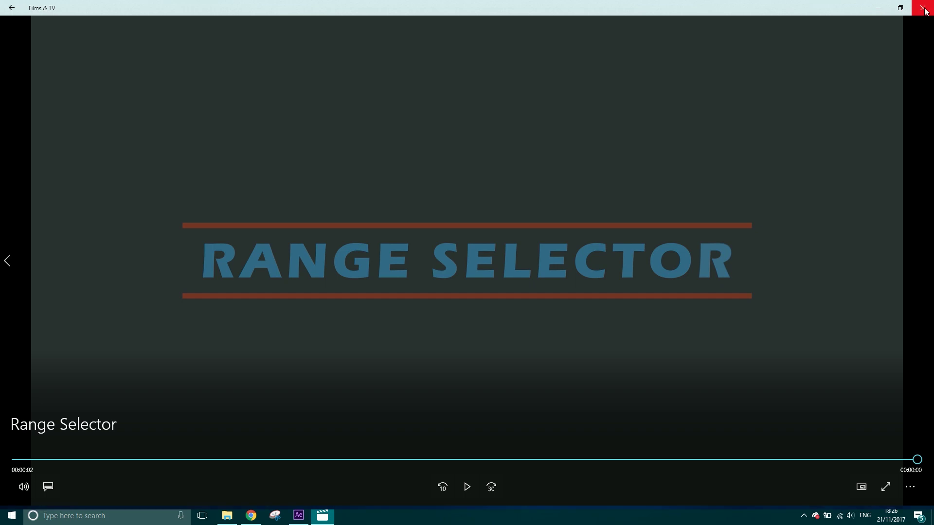
Close the Films & TV preview and delete all three layers from Comp 1
left_click(794, 138)
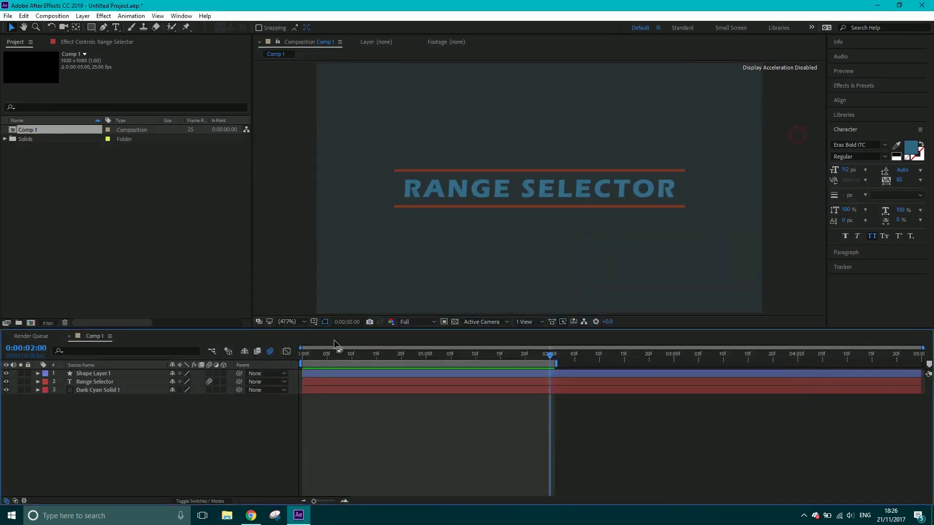
left_click_drag(105, 407, 86, 373)
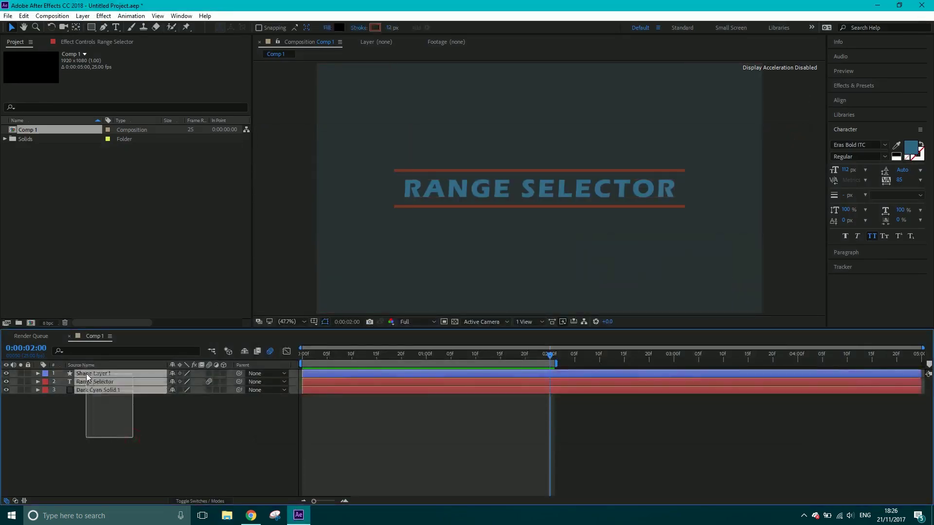
key("Delete")
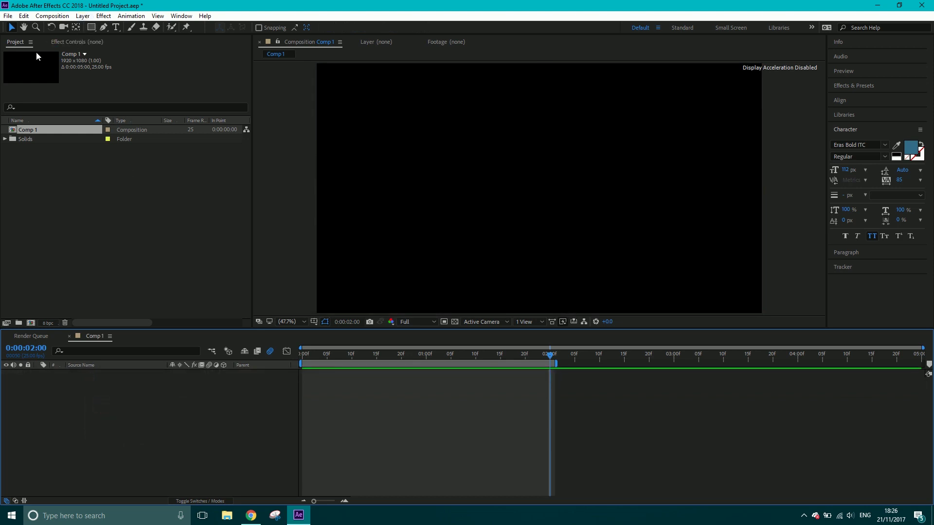
Add a new full-frame 1920×1080 dark cyan solid layer with default settings
left_click(82, 16)
mouse_move(238, 27)
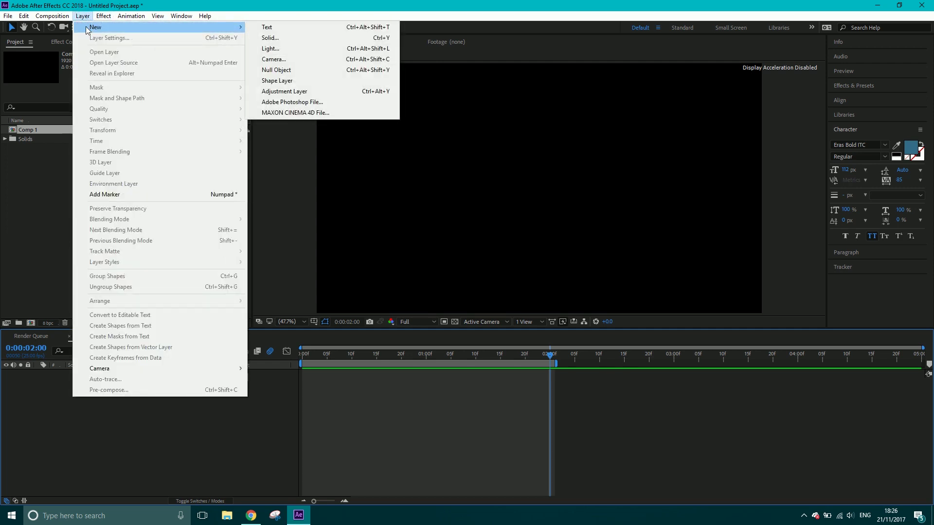
left_click(270, 38)
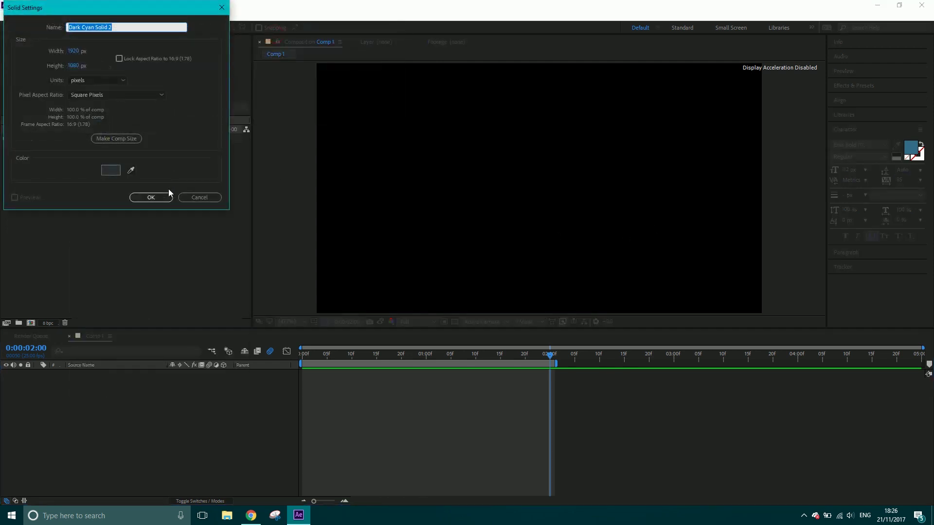
left_click(155, 196)
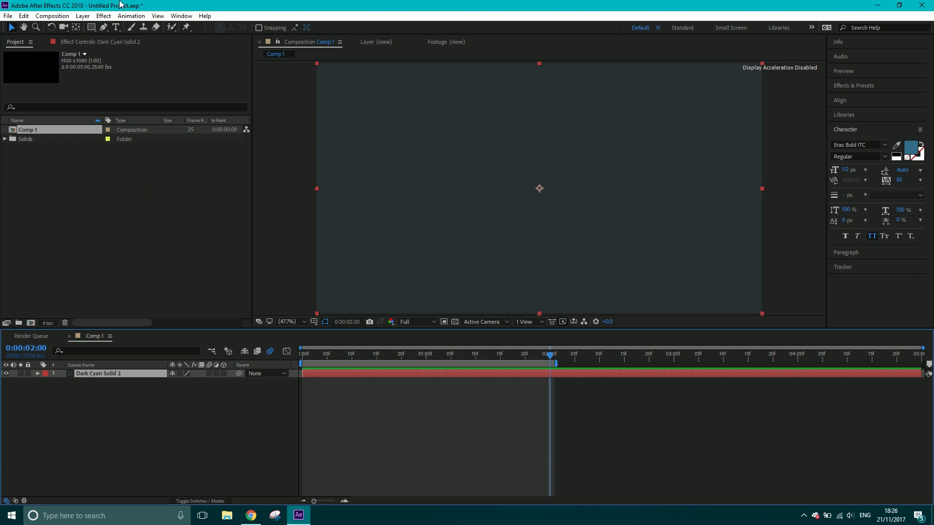
Create a text layer in the composition reading 'RANGE SELECTOR'
left_click(117, 28)
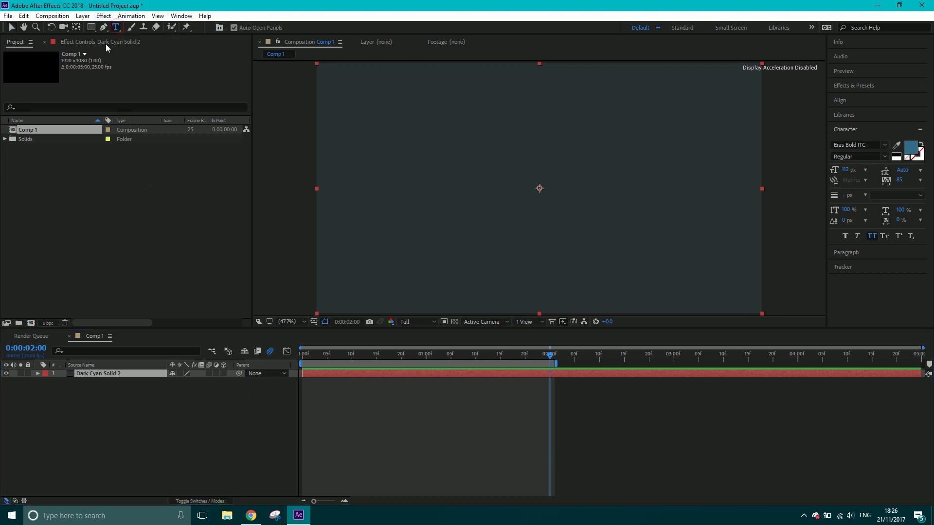
left_click(445, 191)
type("RANGE ")
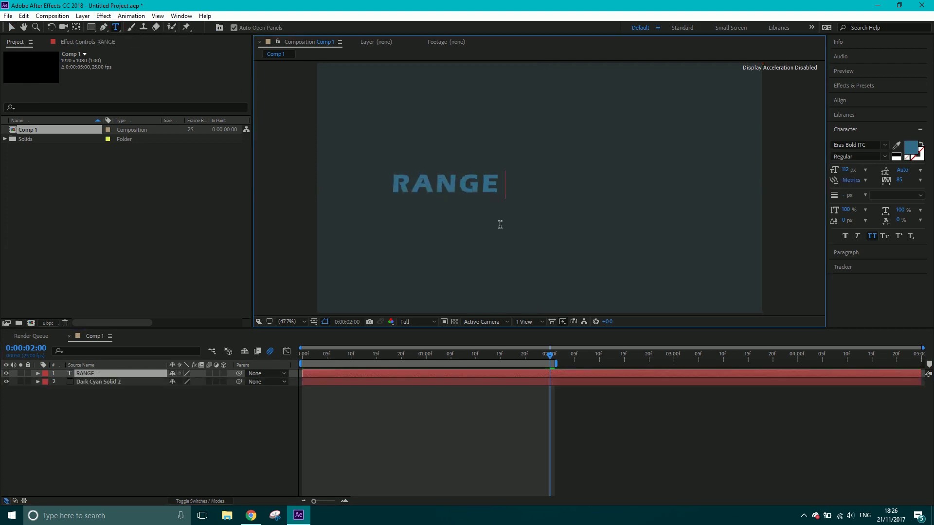
type("SELECTOR")
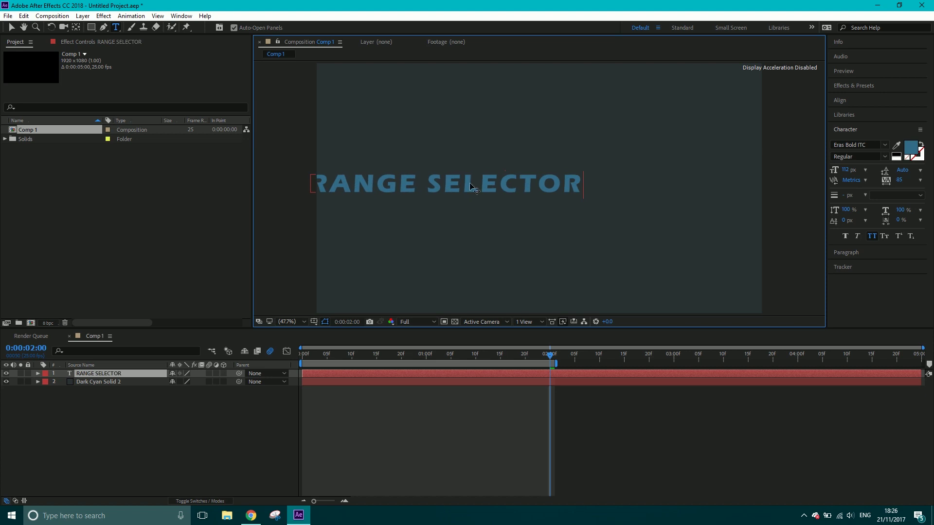
Move the title to the composition centre and bring up the Align panel
left_click(12, 27)
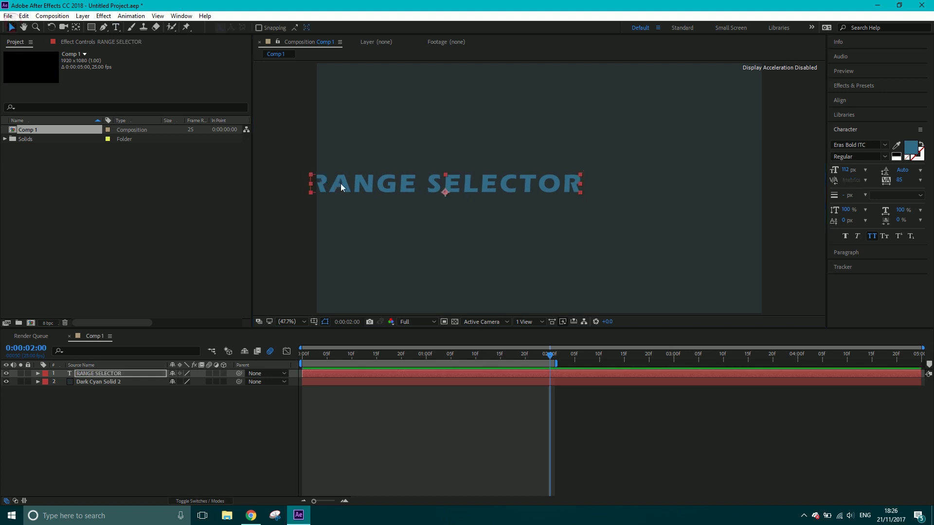
left_click_drag(344, 184, 435, 195)
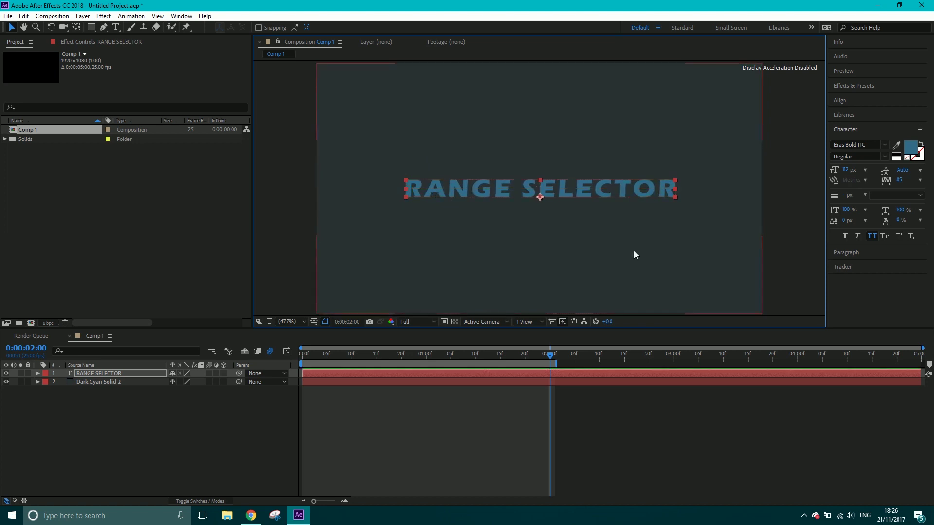
left_click(867, 101)
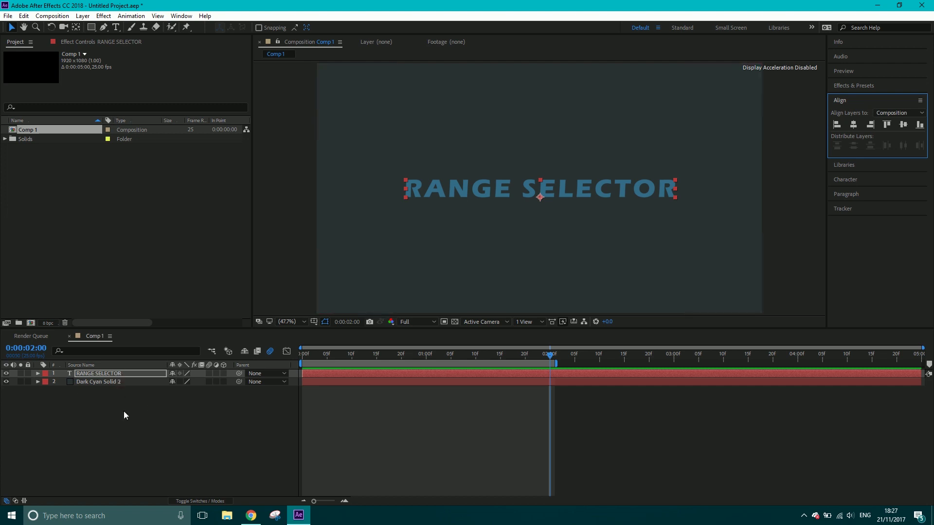
left_click(125, 425)
Draw a straight brown (763626) line with the Pen tool across the width above the title
left_click(104, 28)
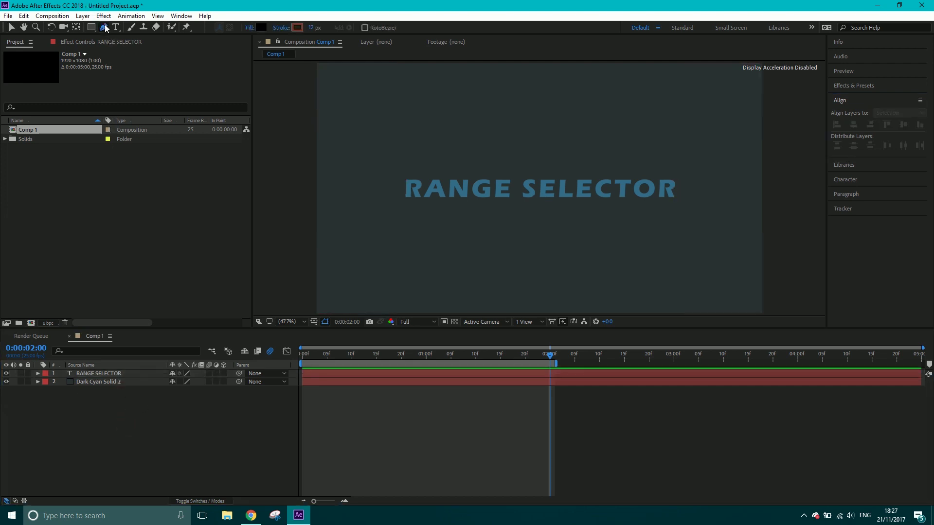
left_click(301, 27)
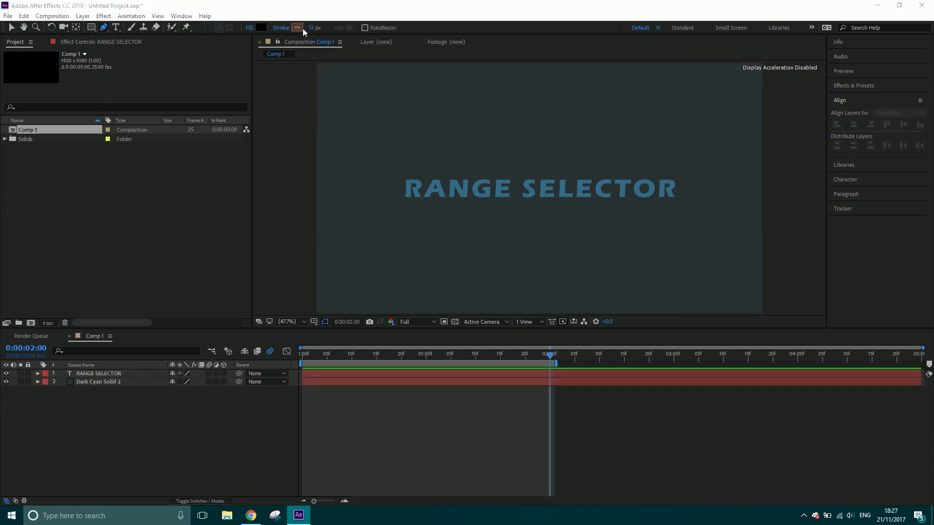
left_click(226, 25)
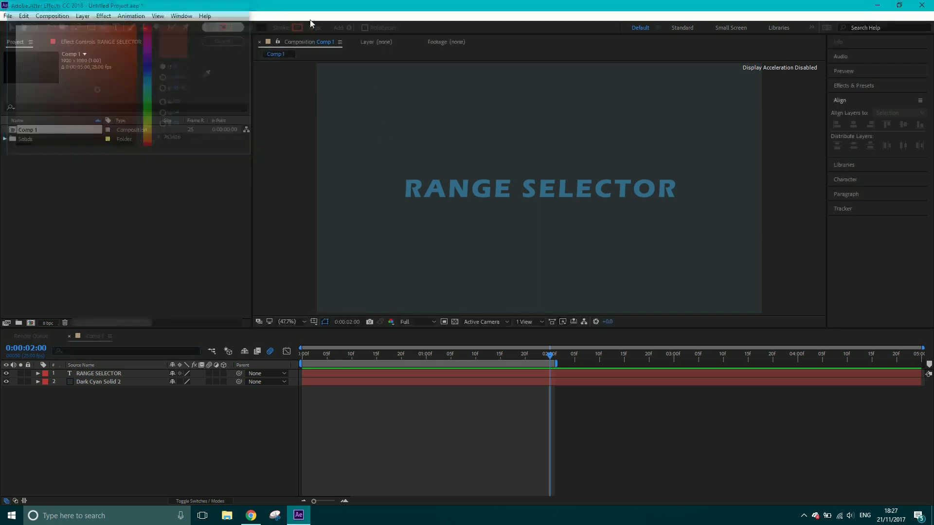
left_click(391, 165)
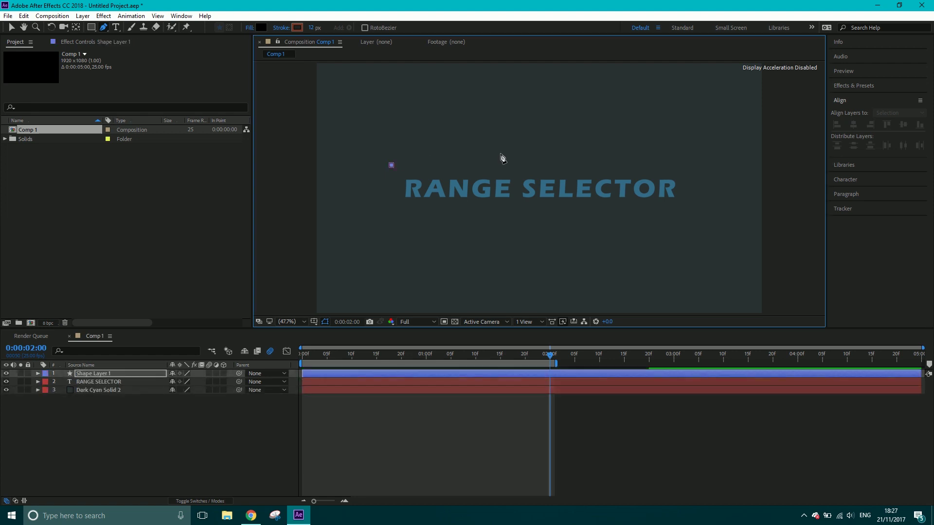
left_click(696, 165)
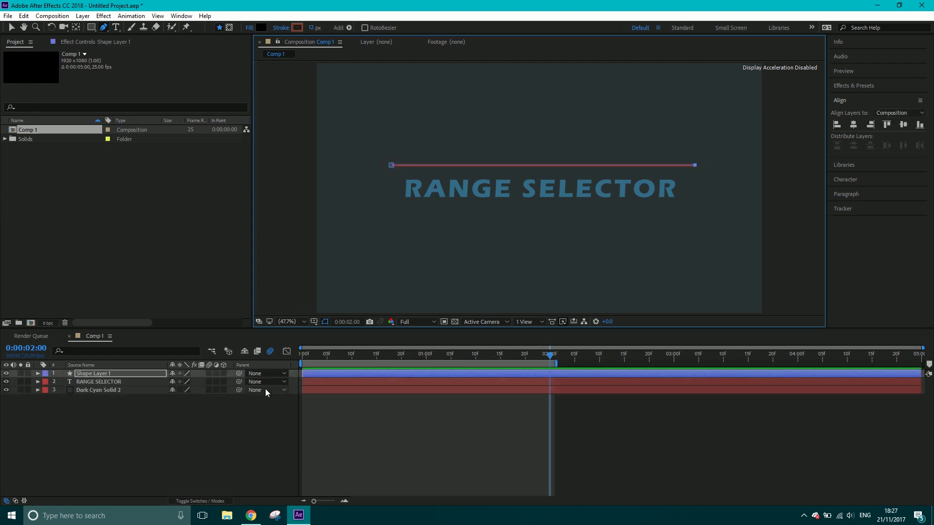
Select Shape Layer 1 and expand its properties
left_click(198, 429)
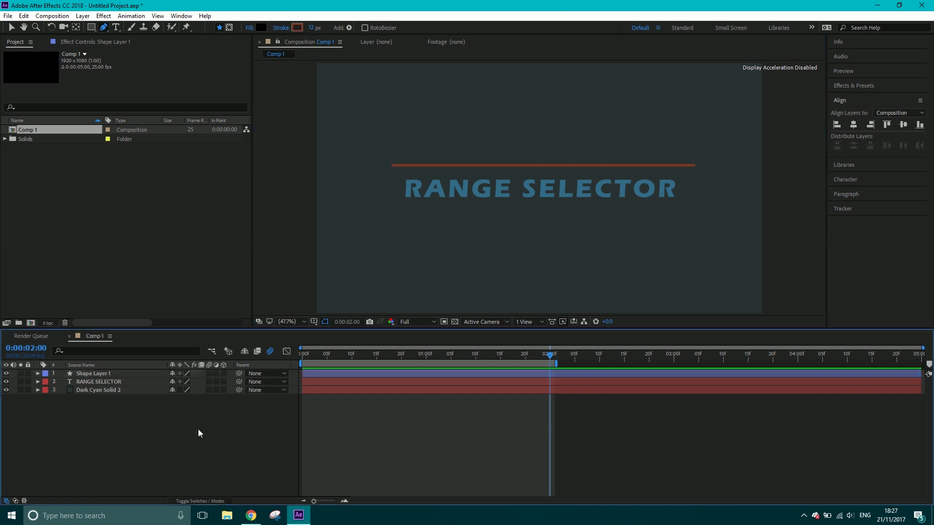
left_click(97, 374)
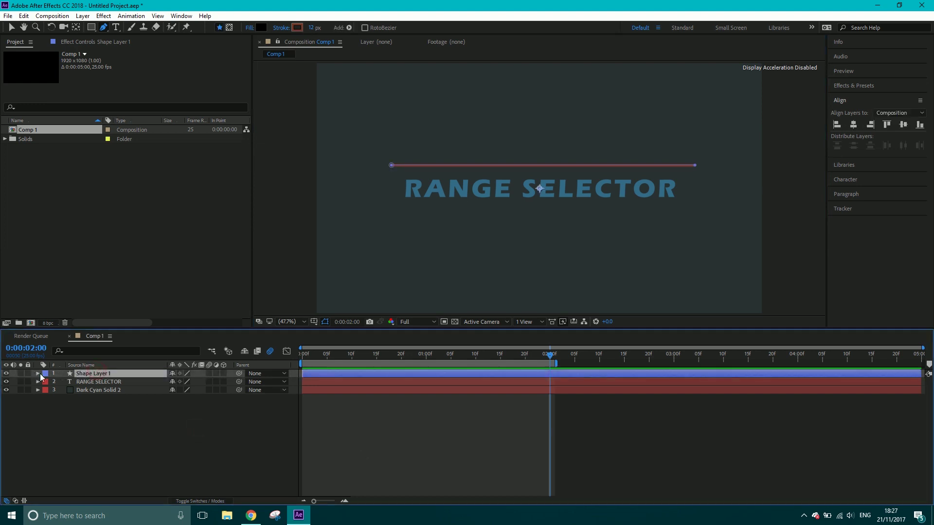
left_click(39, 373)
Rename the Shape 1 group inside the shape layer to 'Top Line'
left_click(47, 383)
left_click(64, 391)
right_click(65, 390)
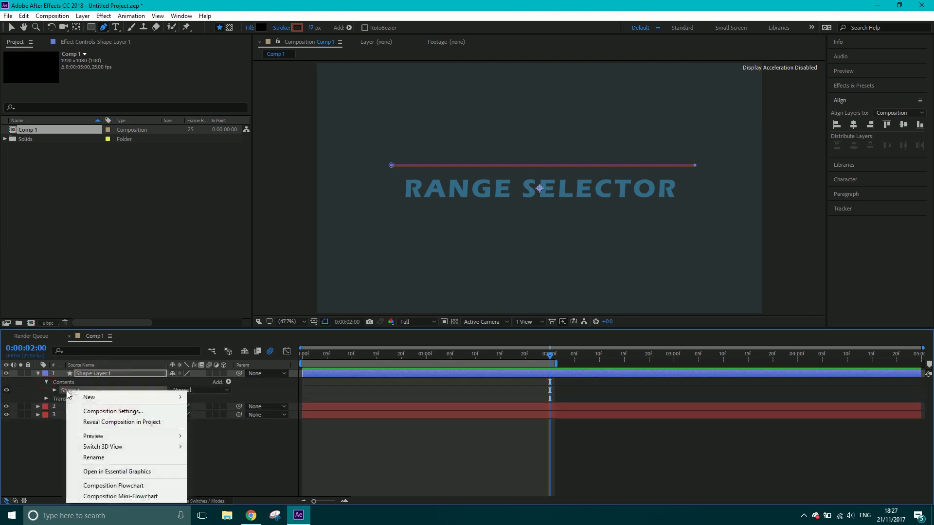
left_click(101, 458)
type("Top")
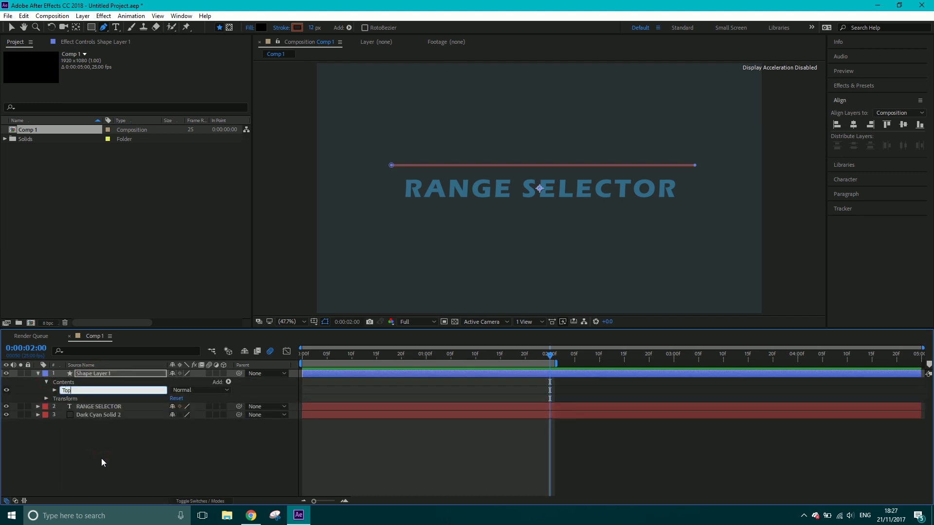
type(" Line")
left_click(85, 445)
Duplicate the Top Line group and name the copy 'Bottom Line'
left_click(80, 392)
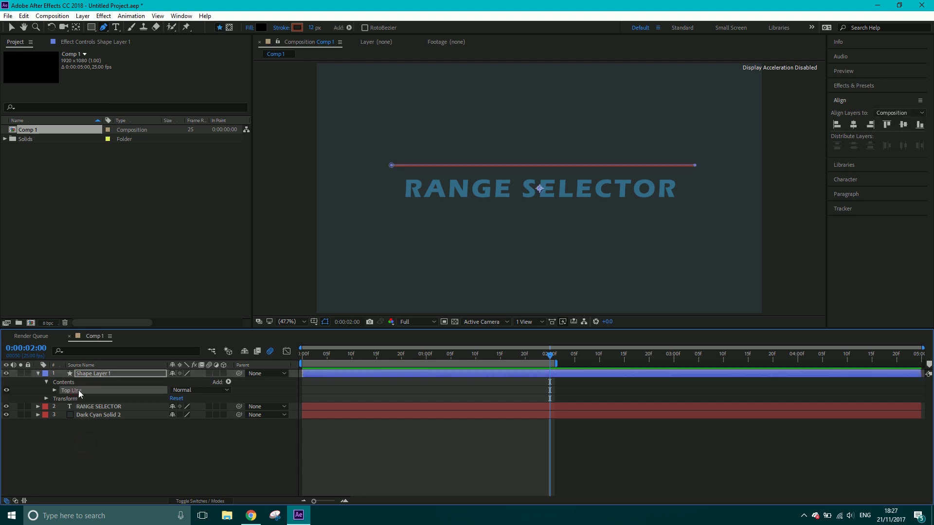
key("ctrl+d")
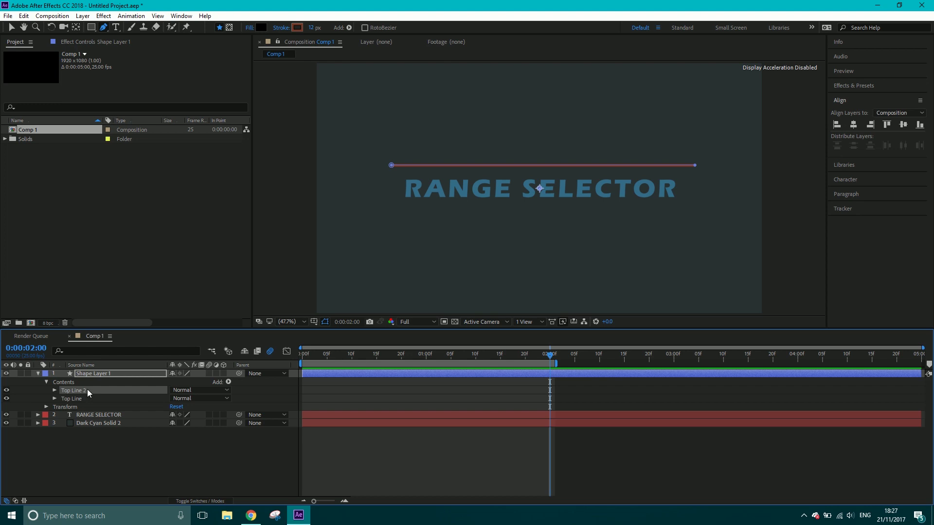
right_click(86, 389)
left_click(117, 456)
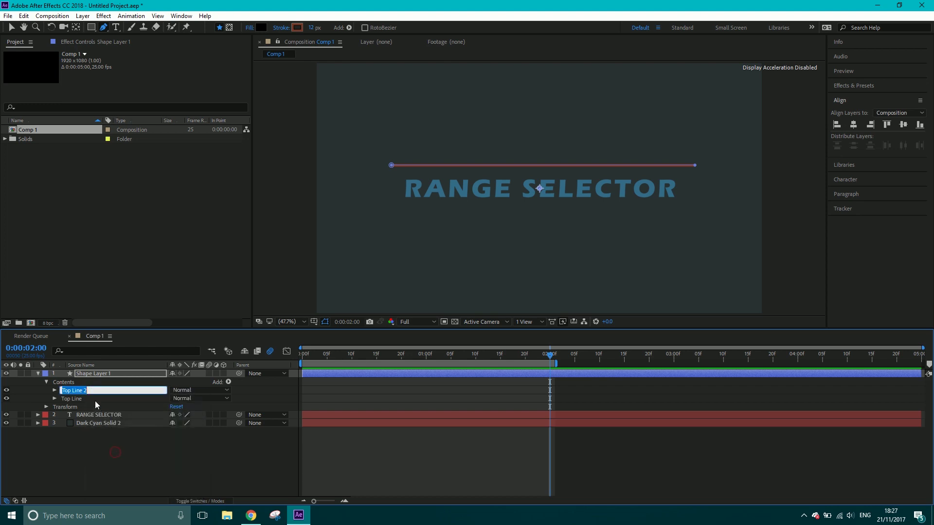
type("Bt")
key("BackSpace")
type("ottom Line")
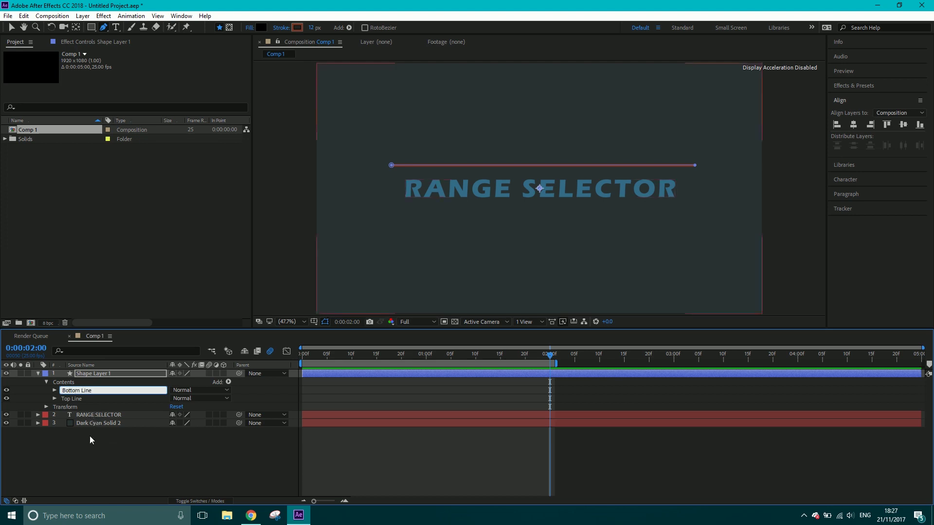
left_click(90, 436)
Move the Bottom Line path down below the RANGE SELECTOR title
left_click(77, 390)
left_click(12, 27)
left_click(463, 166)
left_click_drag(469, 168, 476, 215)
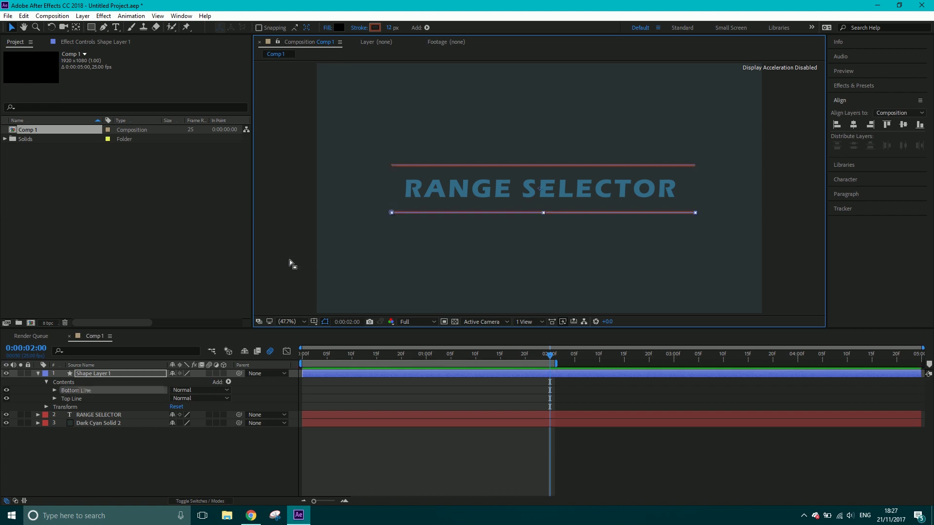
left_click(217, 482)
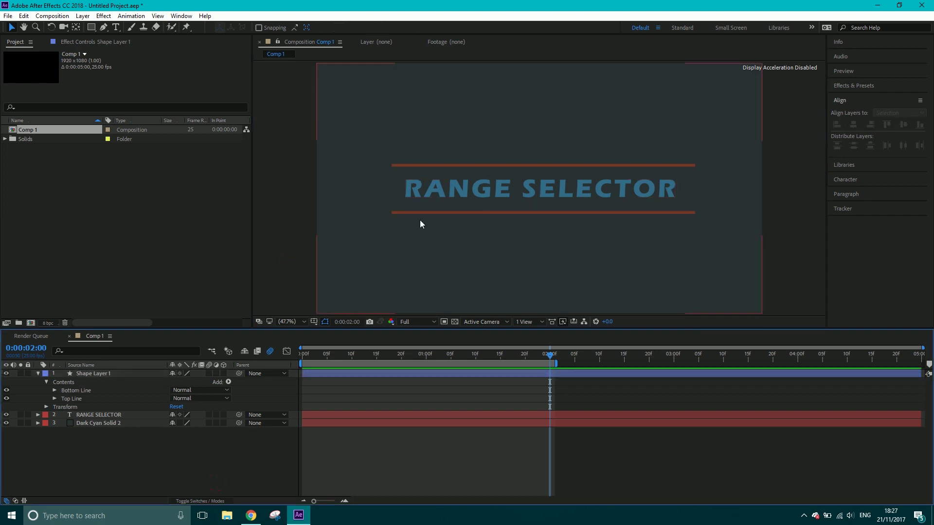
mouse_move(328, 354)
left_mouse_down()
mouse_move(287, 364)
mouse_move(352, 364)
mouse_move(284, 377)
left_mouse_up()
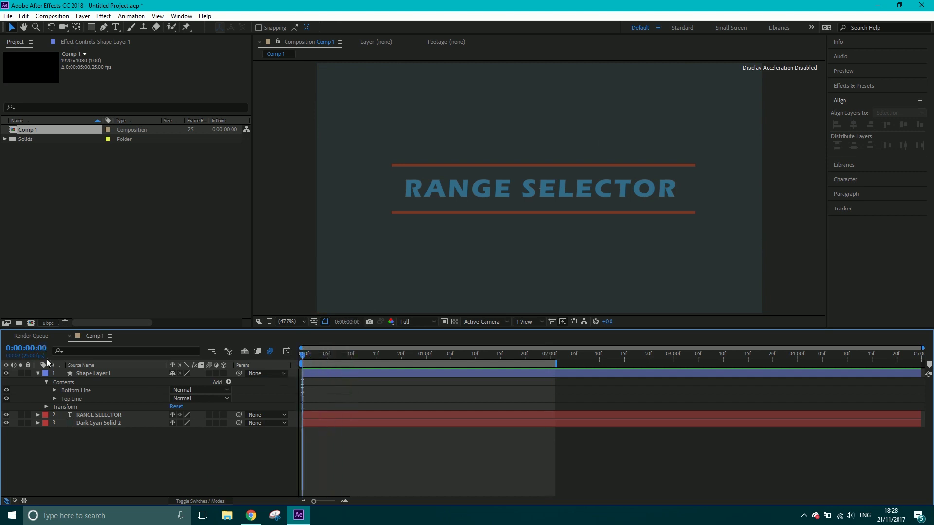
Rename the shape layer to 'Lines' and place RANGE SELECTOR above it
right_click(79, 374)
left_click(80, 475)
type("Lines")
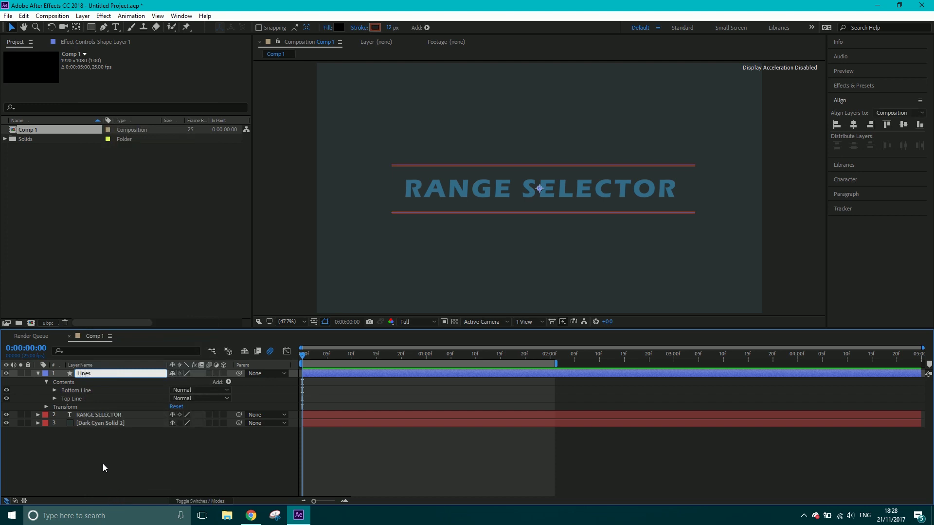
left_click(103, 463)
left_click_drag(97, 416, 92, 372)
left_click(37, 381)
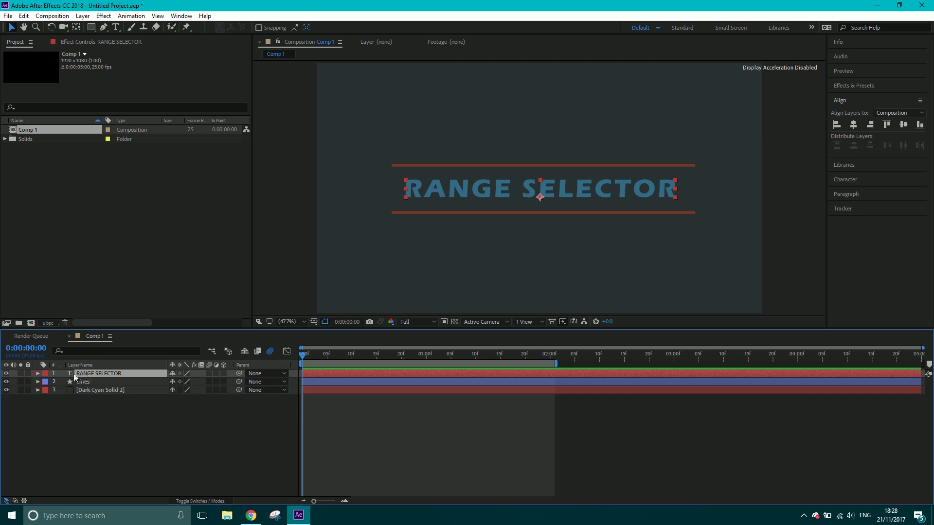
Expand the RANGE SELECTOR layer's Text and Transform properties
left_click(37, 374)
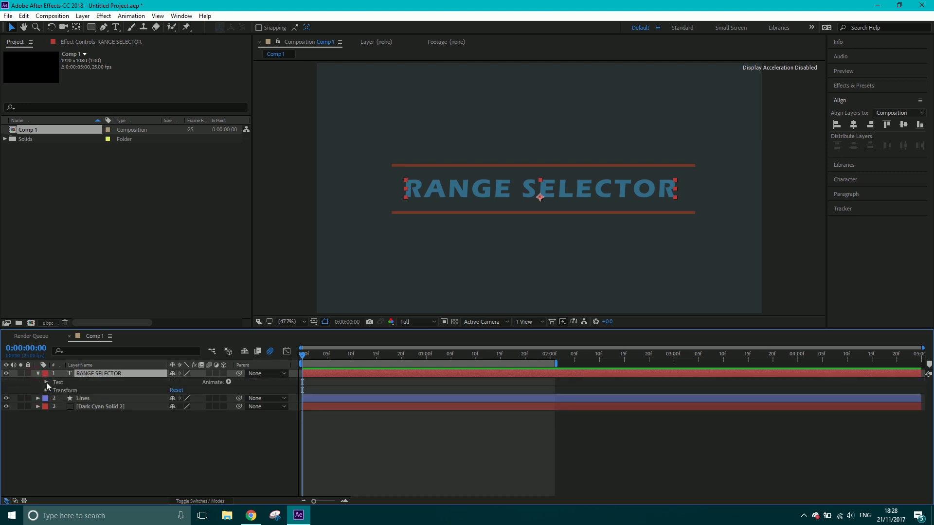
left_click(46, 382)
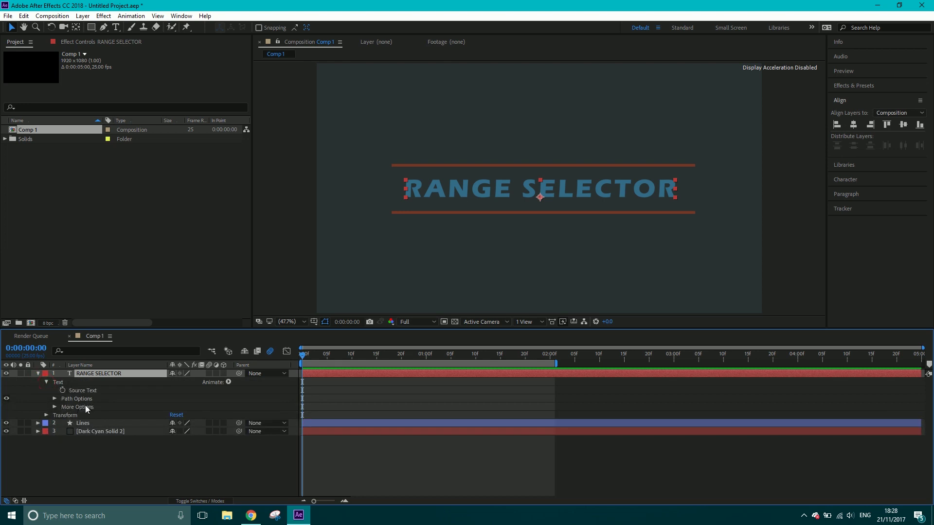
left_click(47, 416)
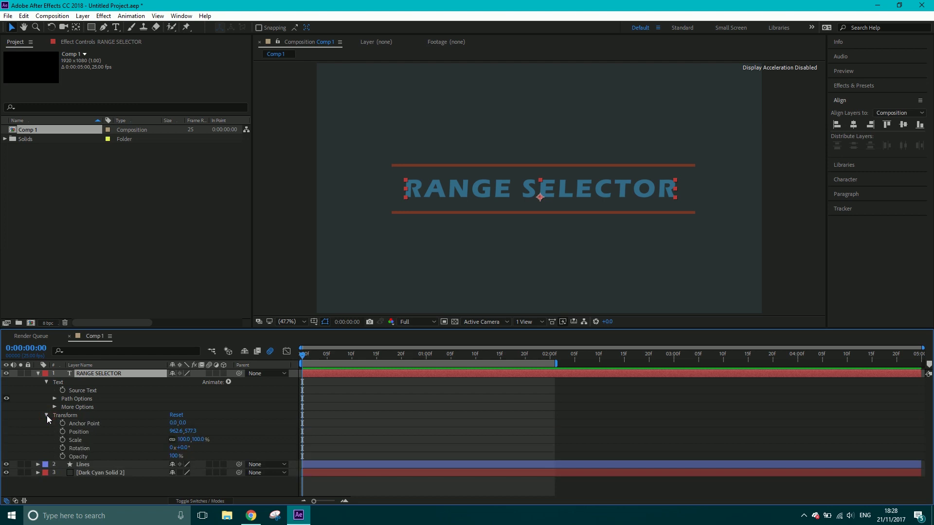
left_click(47, 416)
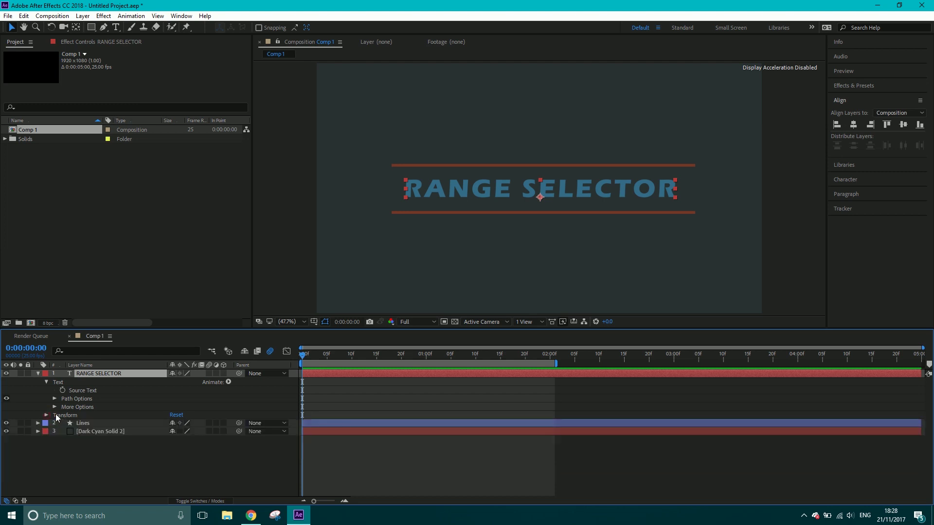
Add a Scale animator at 122% and reveal Range Selector 1's Start, End and Offset
left_click(228, 382)
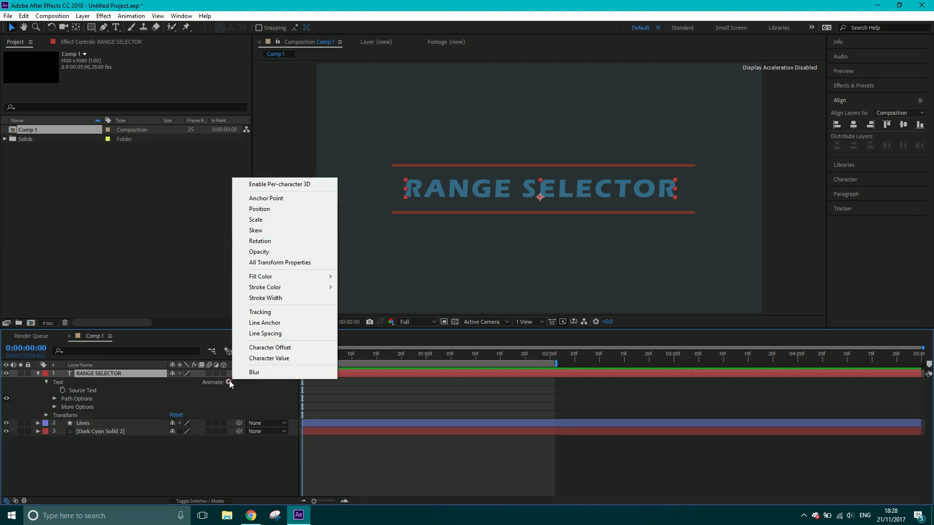
left_click(267, 224)
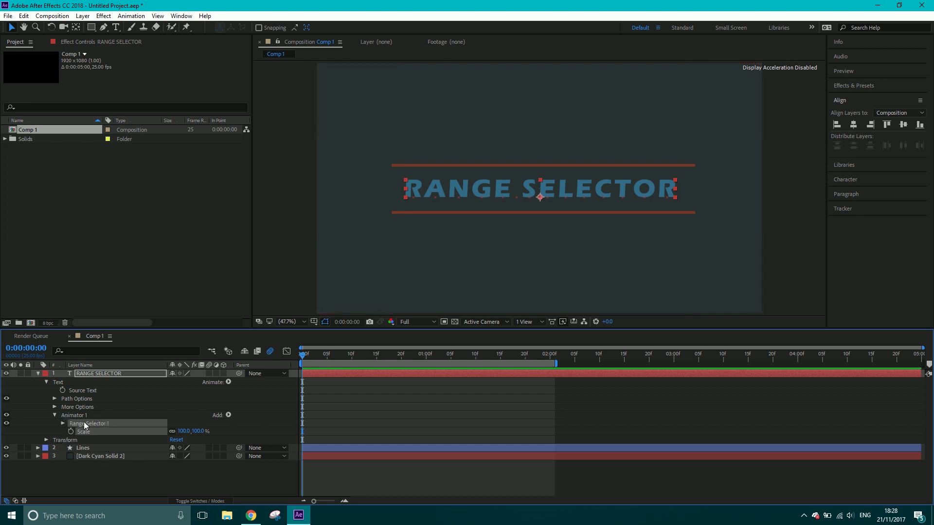
left_click(54, 415)
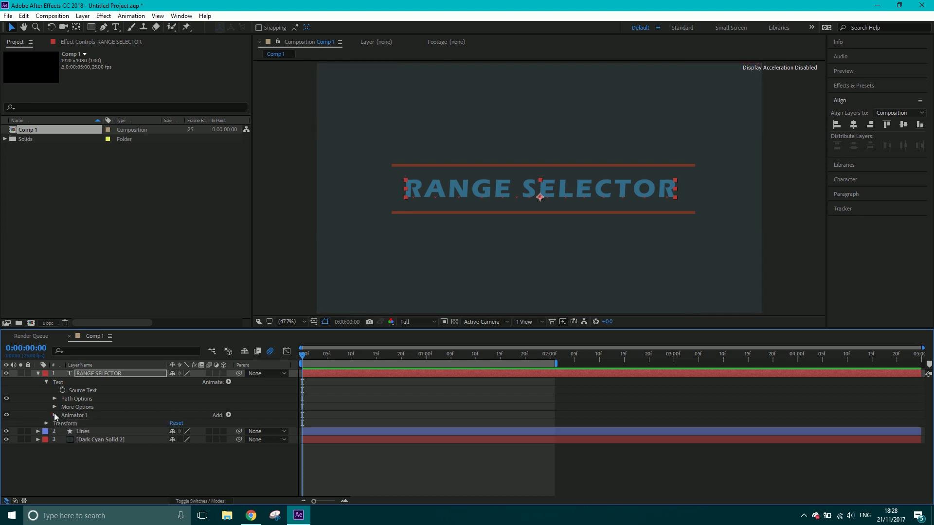
left_click(54, 415)
left_click_drag(184, 431, 198, 435)
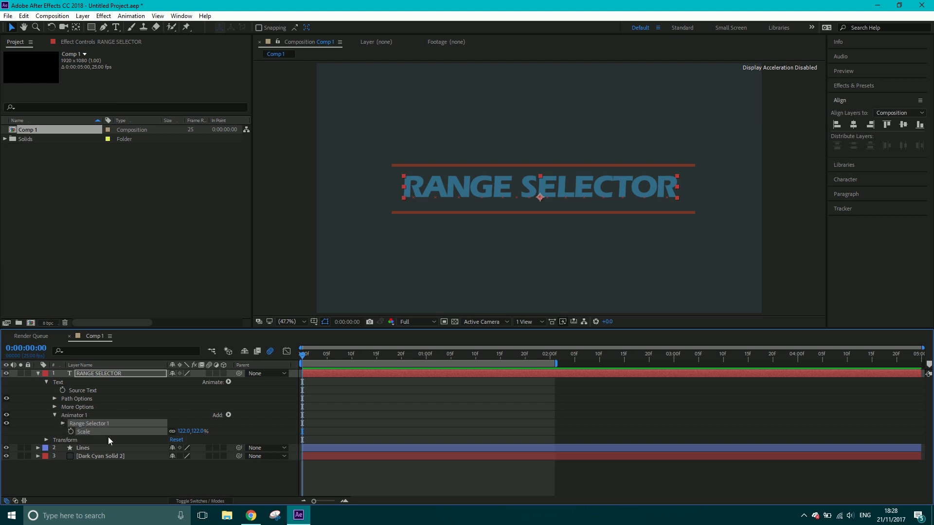
left_click(62, 423)
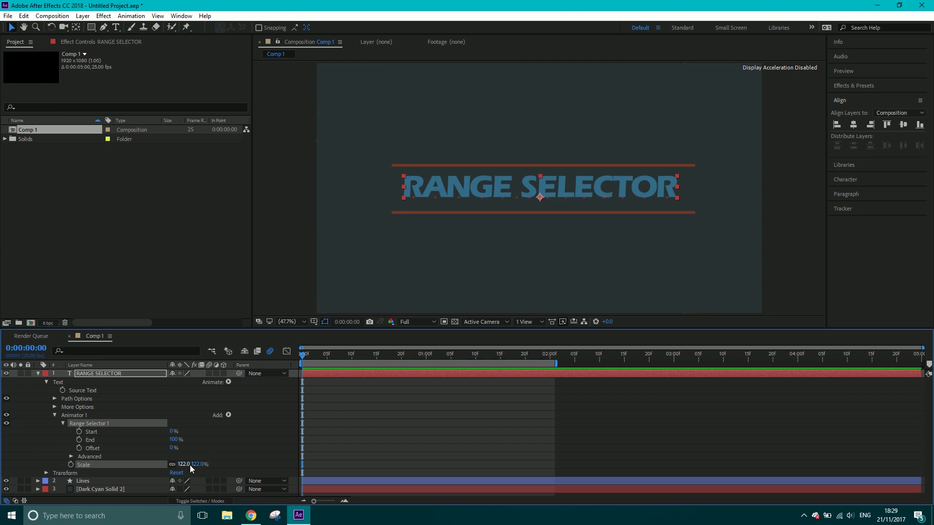
Raise the animator Scale to 146% and narrow Range Selector End from 50% to 7%
left_click_drag(190, 465, 192, 464)
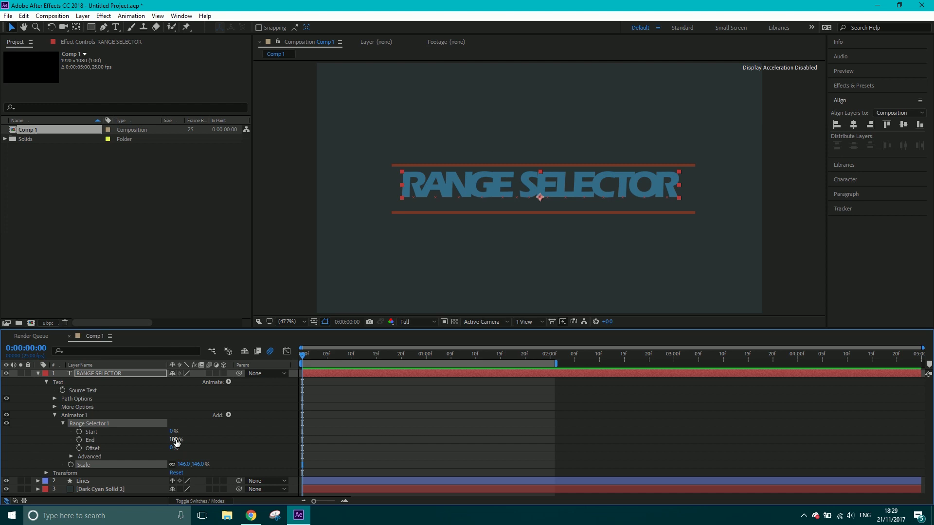
left_click(176, 441)
type("50")
key("Return")
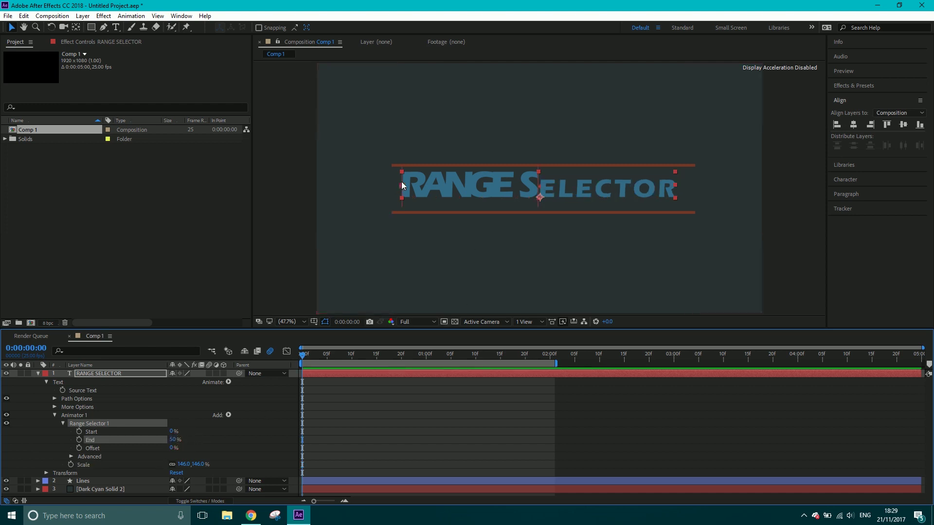
left_click_drag(537, 186, 424, 185)
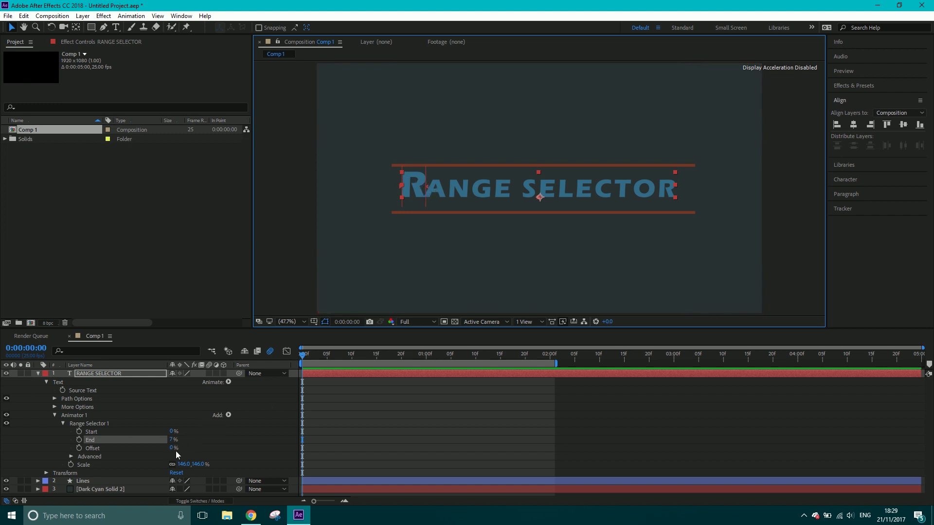
Scrub the range Offset along the word to about 31%
mouse_move(173, 451)
left_mouse_down()
mouse_move(221, 451)
mouse_move(180, 451)
left_mouse_up()
left_click_drag(177, 450, 207, 445)
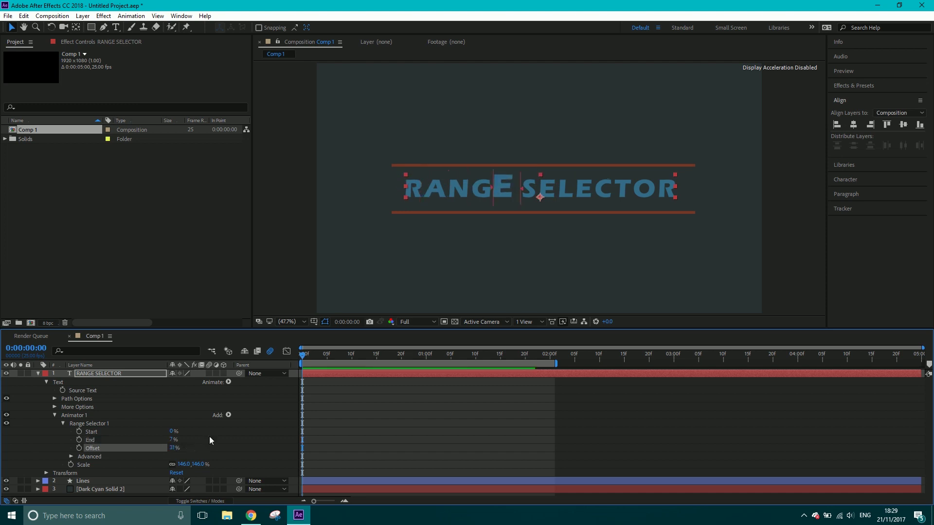
left_click_drag(172, 449, 151, 454)
Keyframe Offset at 0% at the start and 87% at 0:00:02:00
left_click(173, 449)
type("0")
key("Return")
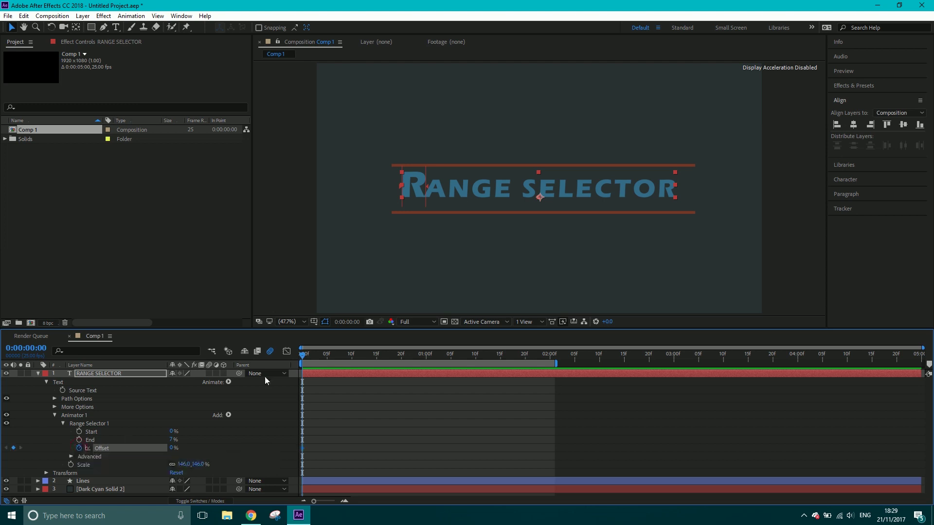
left_click(550, 357)
left_click_drag(173, 448, 227, 445)
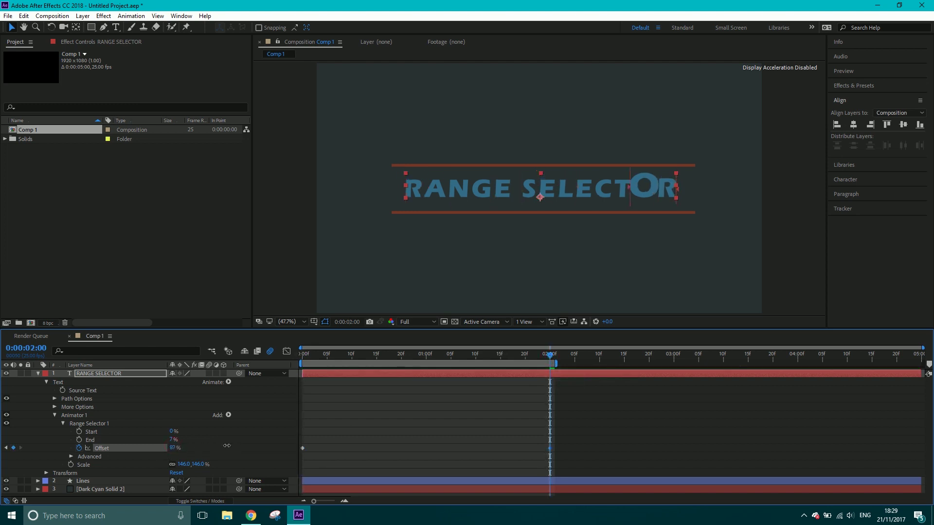
Return to the start and RAM-preview the enlarged letter sweeping across the title
left_click(506, 355)
left_click_drag(468, 359, 267, 358)
key("space")
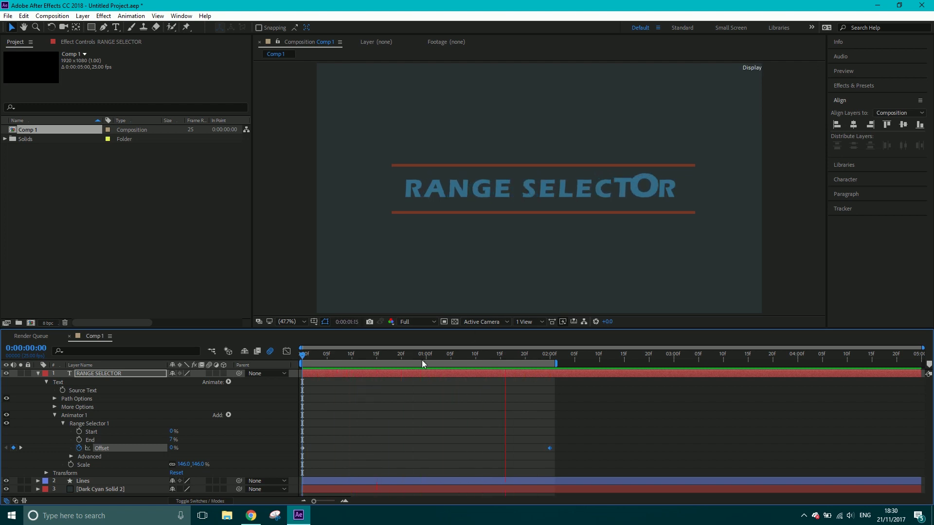
key("space")
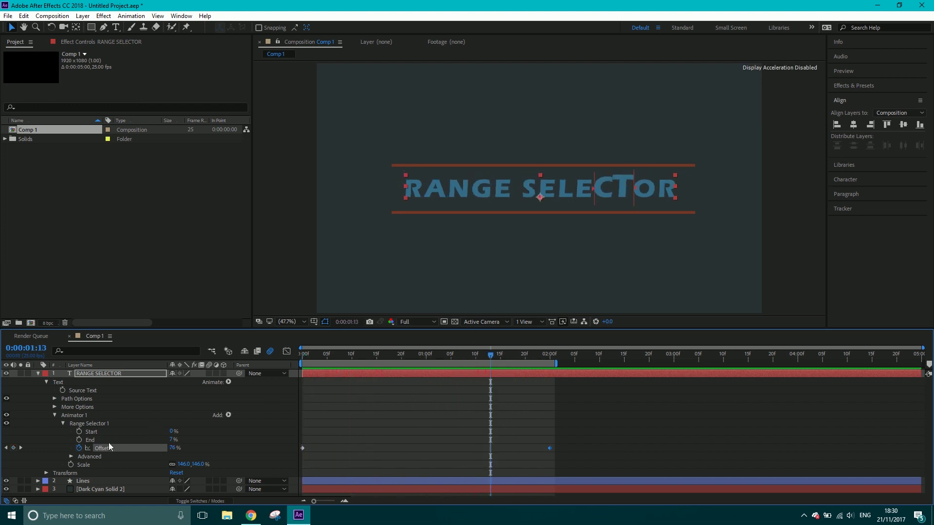
Set Range Selector 1's Advanced Based On option to Characters Excluding Spaces
left_click(71, 456)
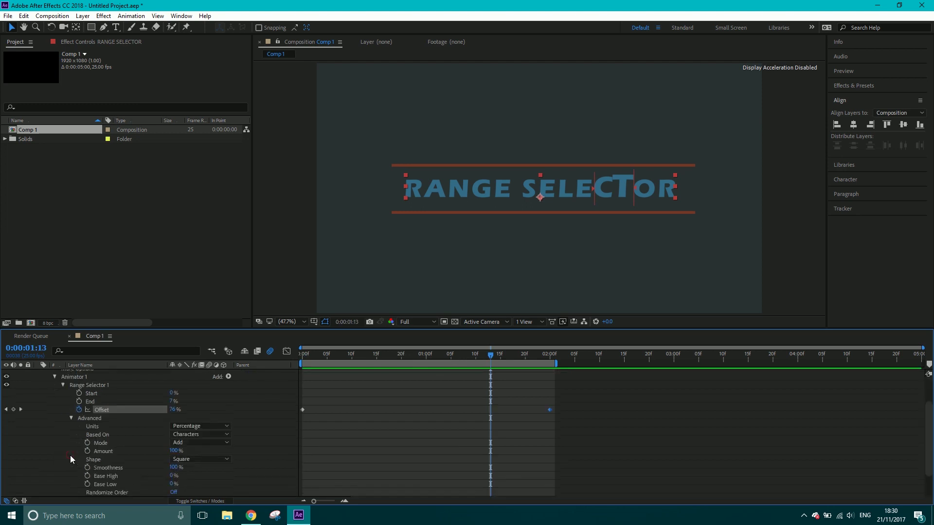
left_click(179, 435)
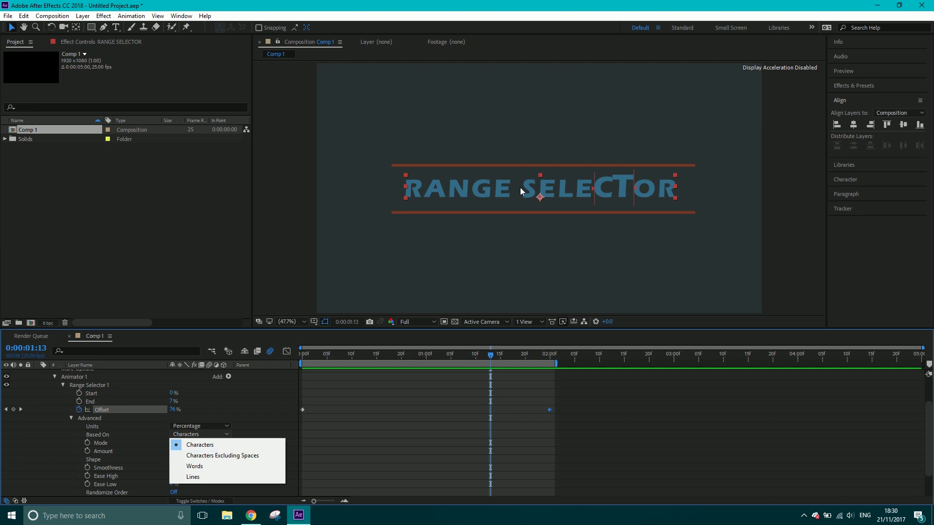
left_click(238, 454)
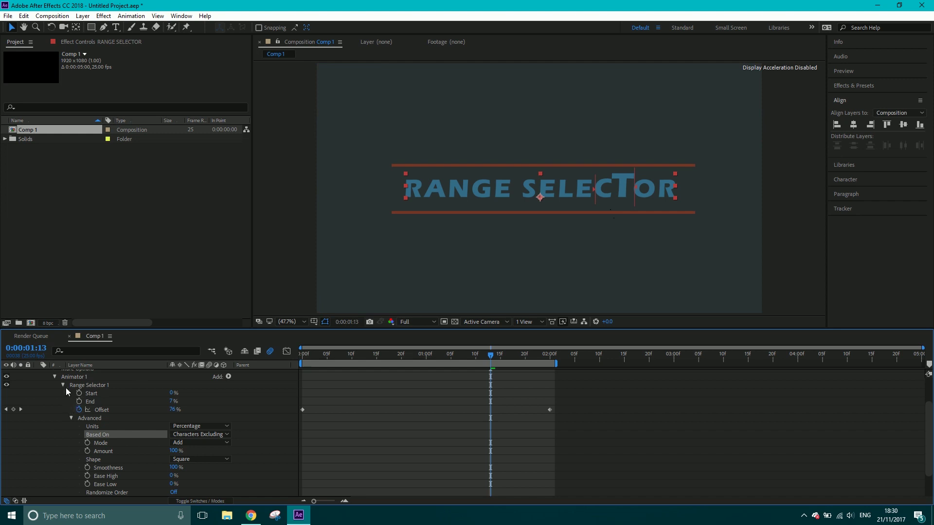
left_click(72, 418)
Preview the animation from the start to check that the space is skipped
left_click_drag(350, 355, 293, 370)
key("space")
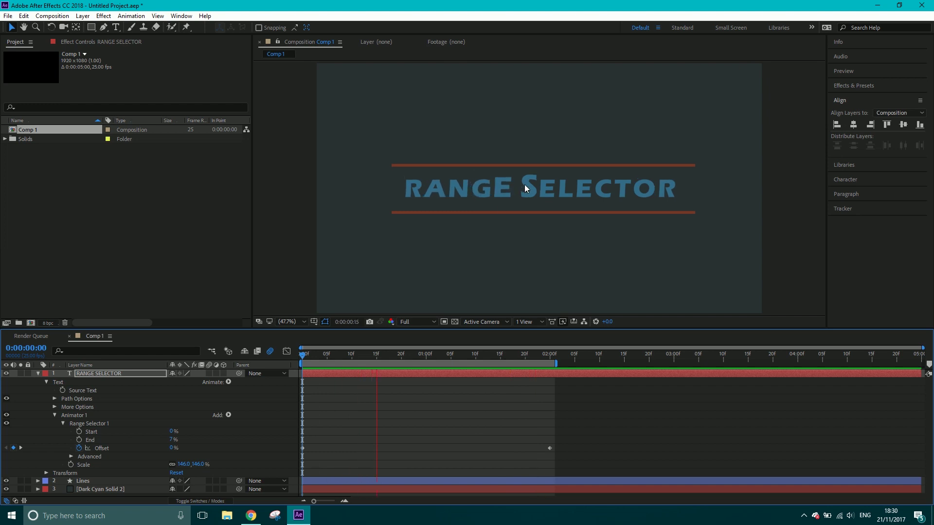
key("space")
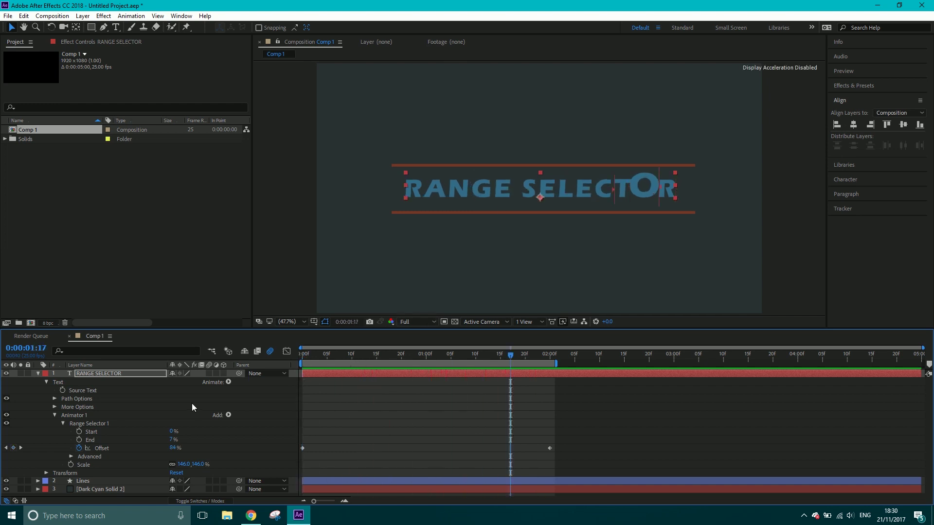
Add a Fill Color property to Animator 1 and view it at 0:00:01:14
left_click(78, 415)
left_click(228, 415)
mouse_move(235, 417)
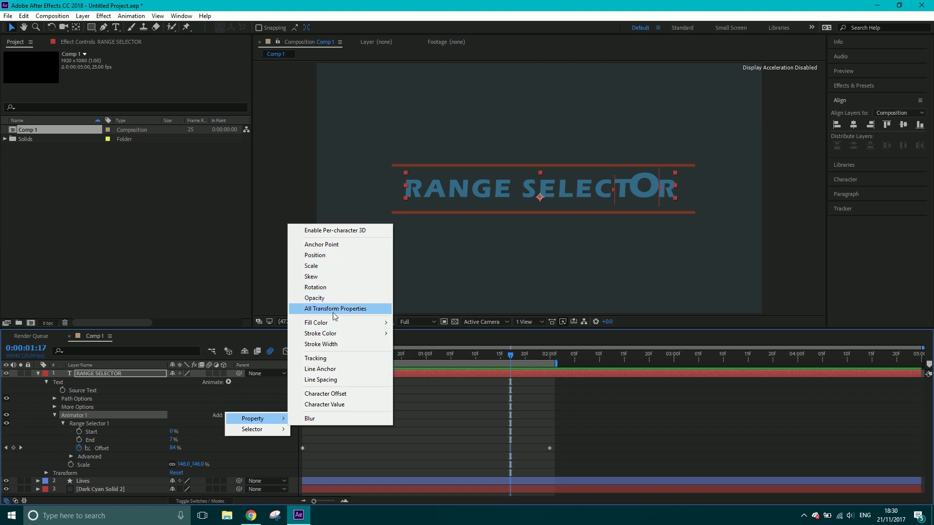
mouse_move(326, 324)
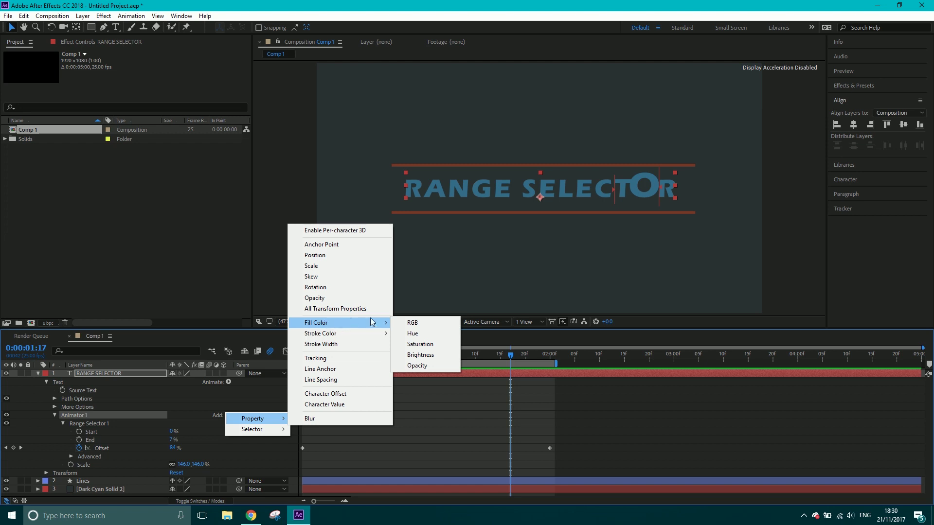
left_click(410, 323)
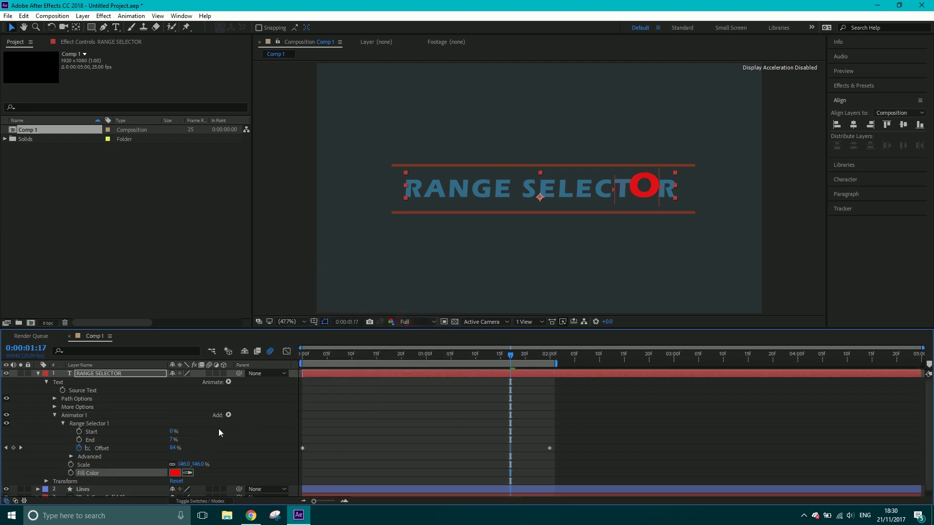
left_click_drag(508, 357, 393, 370)
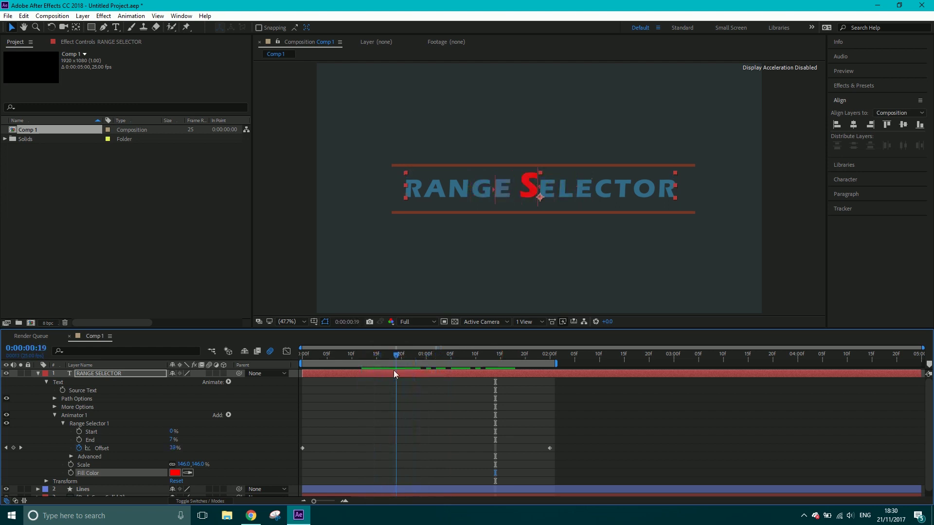
Set the animated fill colour to muted blue 50899E and return to the first frame
left_click(174, 474)
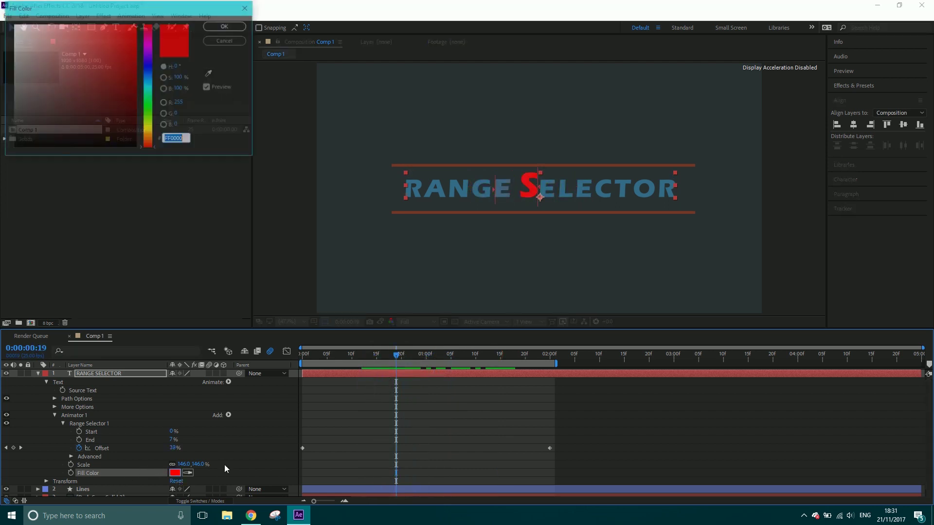
left_click(151, 80)
left_click_drag(133, 71, 74, 71)
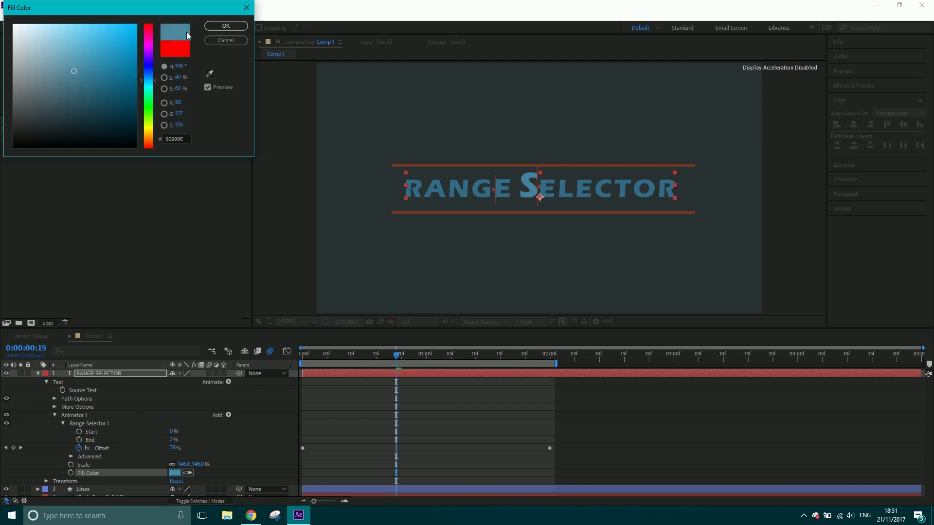
left_click(225, 26)
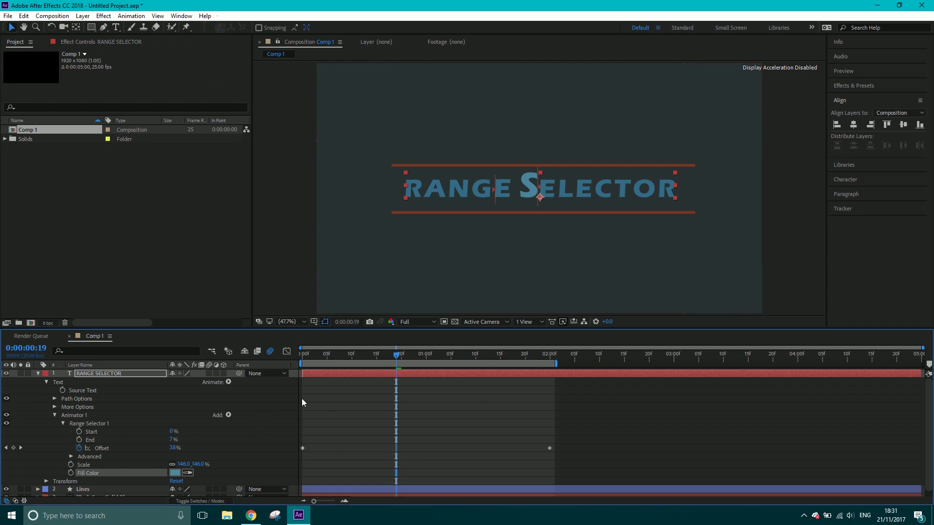
key("Home")
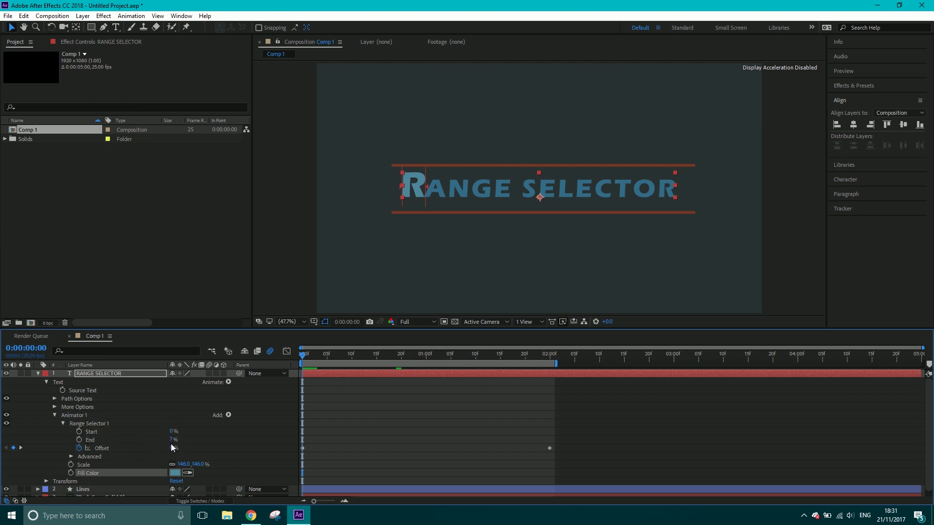
left_click_drag(292, 364, 332, 357)
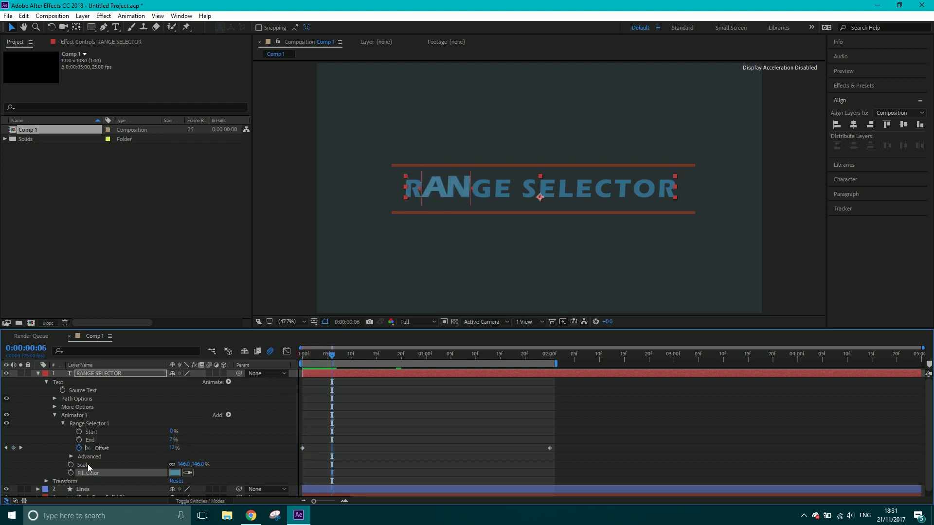
left_click_drag(332, 357, 289, 364)
key("space")
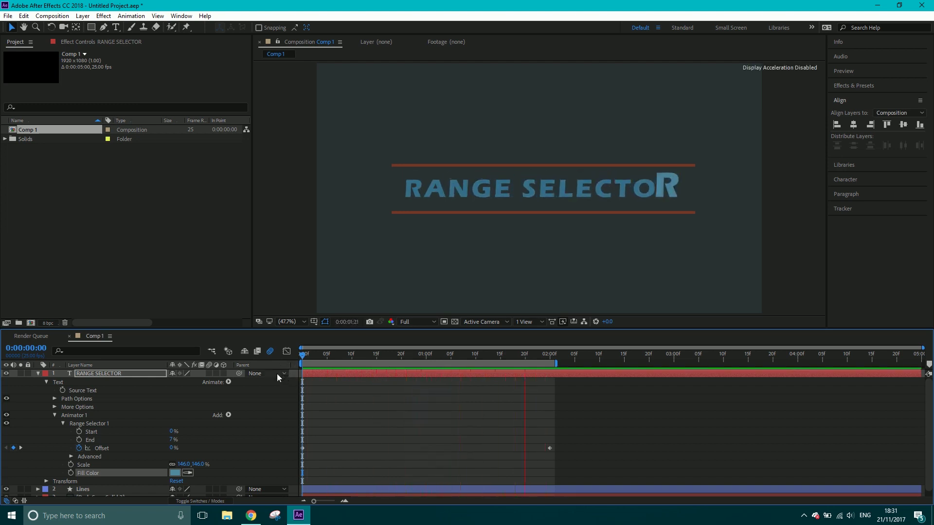
Stop playback and rename Animator 1 to 'Scale+Colour'
key("space")
left_click(81, 416)
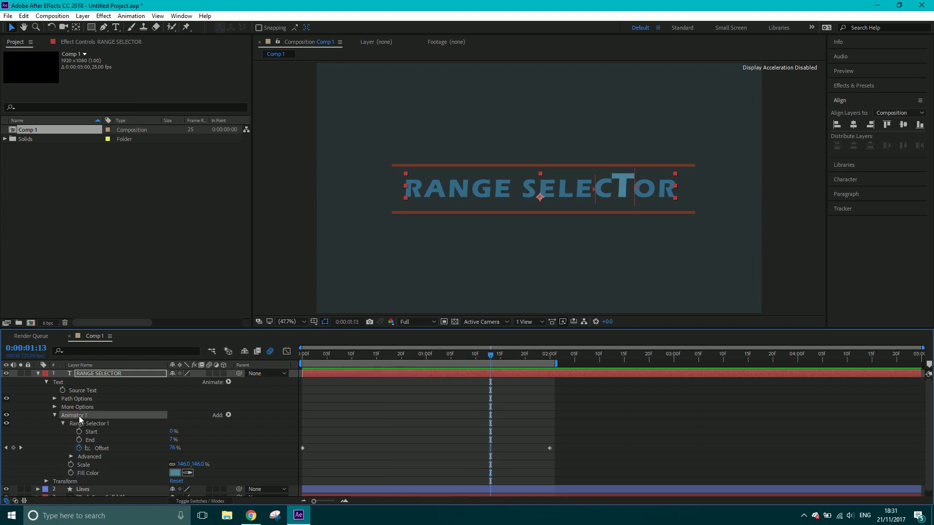
key("Return")
type("Scale+Colour")
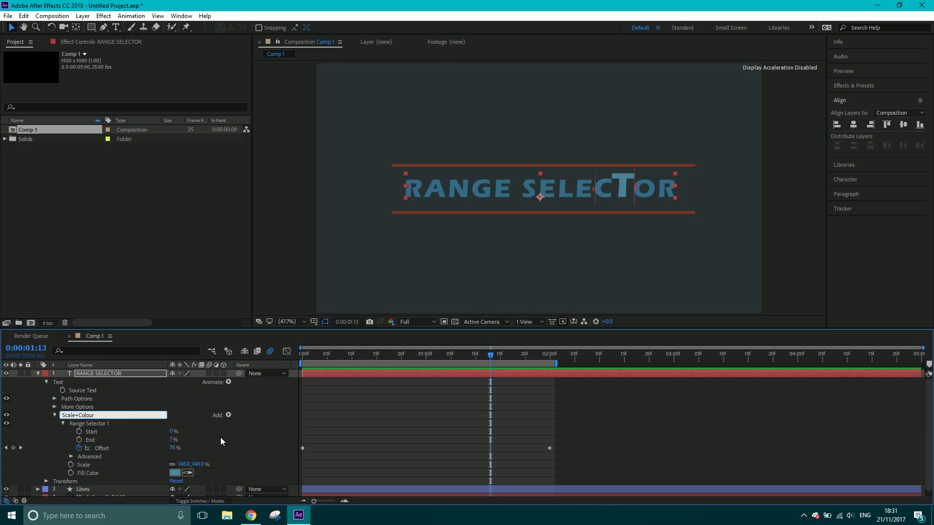
left_click(239, 439)
Select Range Selector 1 inside Scale+Colour, then collapse the group
left_click(55, 416)
left_click(55, 415)
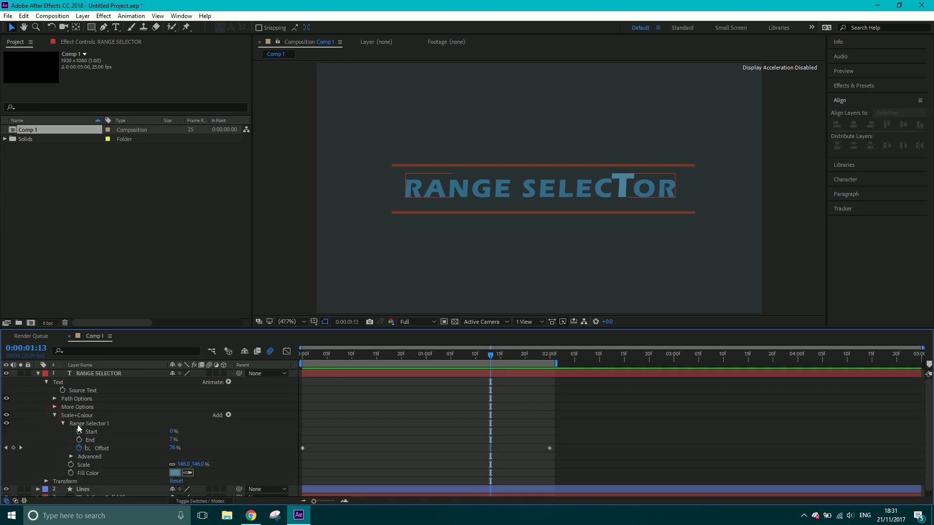
left_click(78, 424)
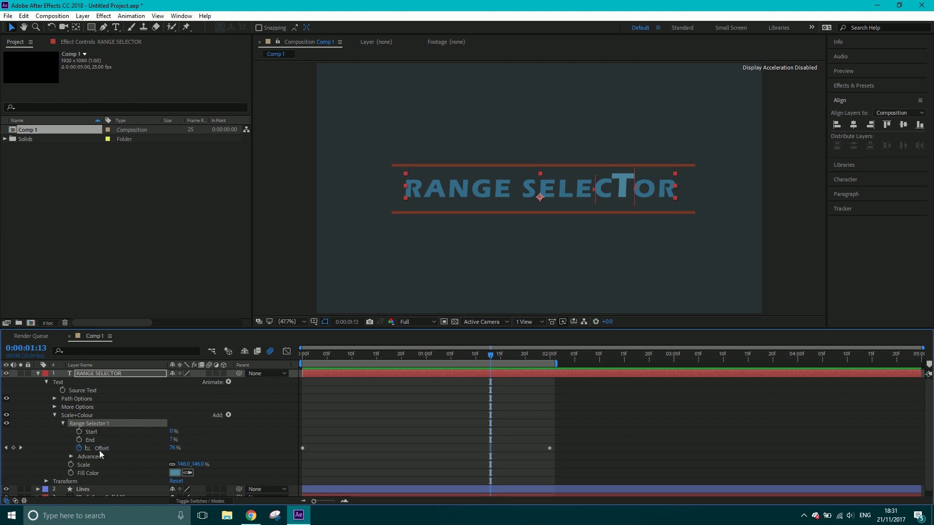
left_click(54, 415)
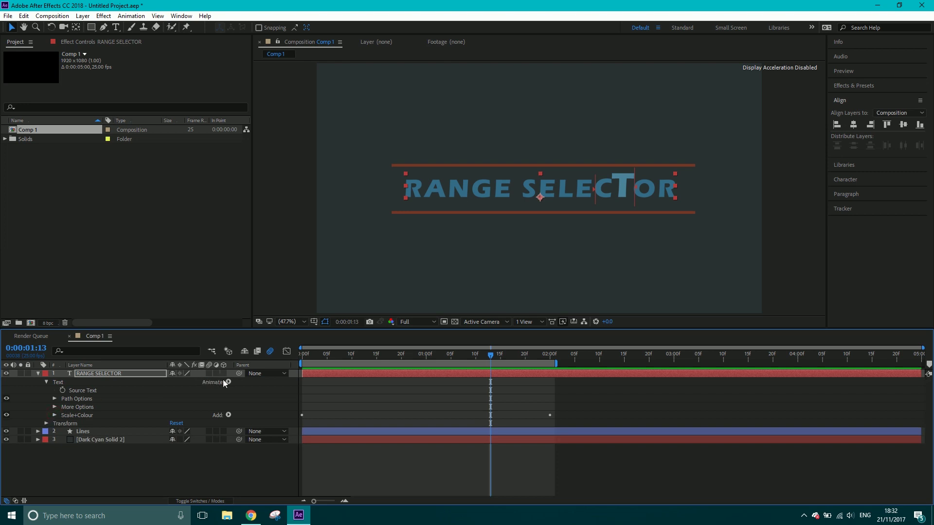
Collapse the Scale+Colour animator and select the RANGE SELECTOR text layer
left_click(56, 414)
left_click(228, 415)
mouse_move(253, 418)
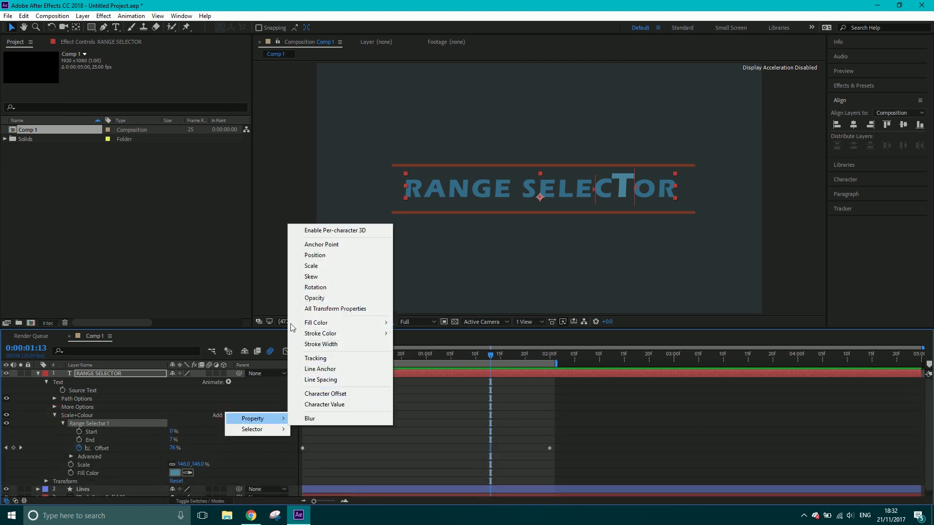
left_click(65, 422)
left_click(66, 422)
left_click(56, 416)
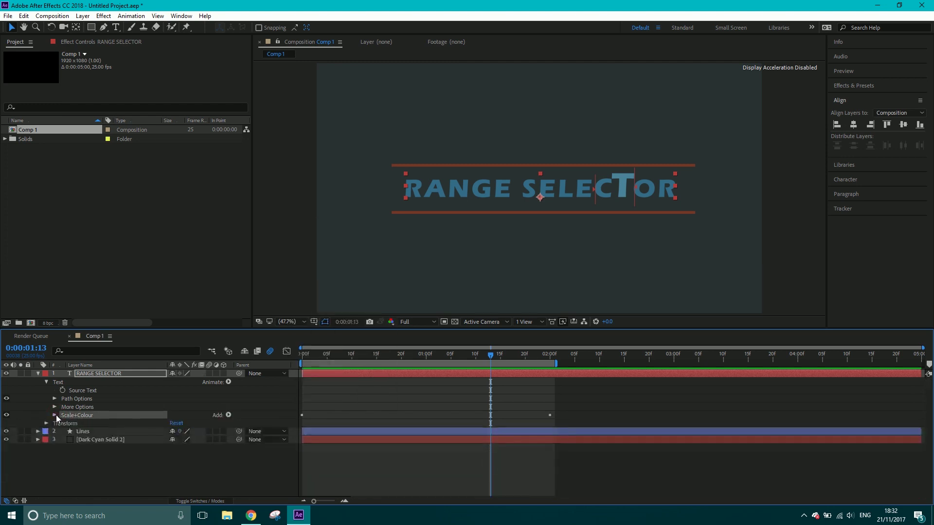
left_click(124, 380)
left_click(120, 373)
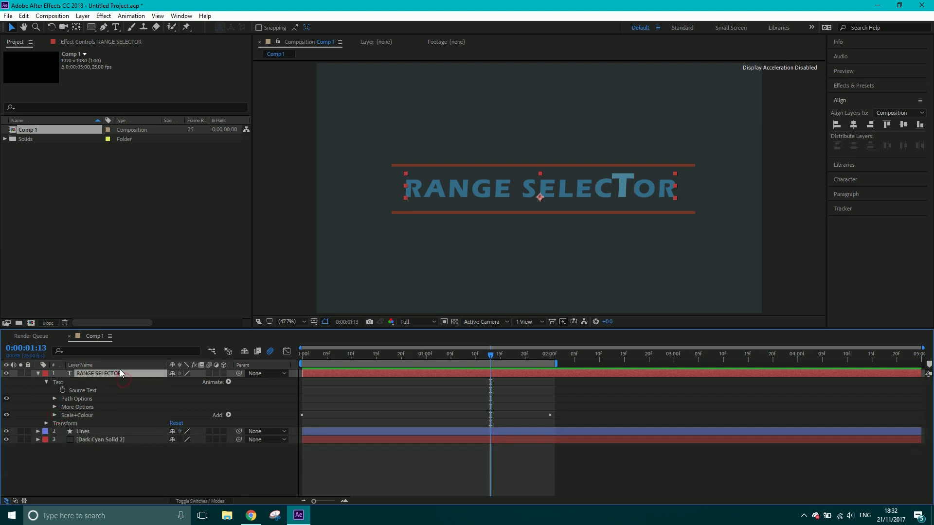
Add an Opacity animator named 'Opacity Animator' and set its Opacity to 0%
left_click(228, 383)
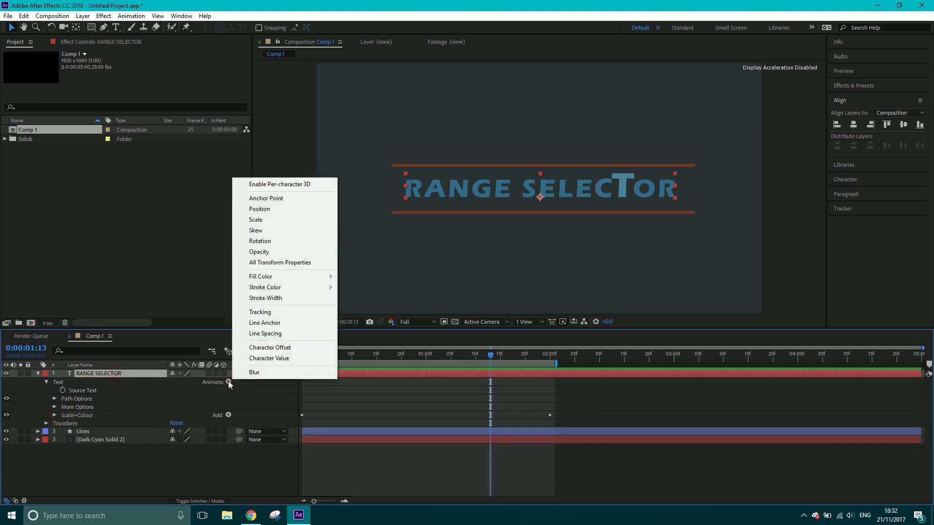
left_click(268, 253)
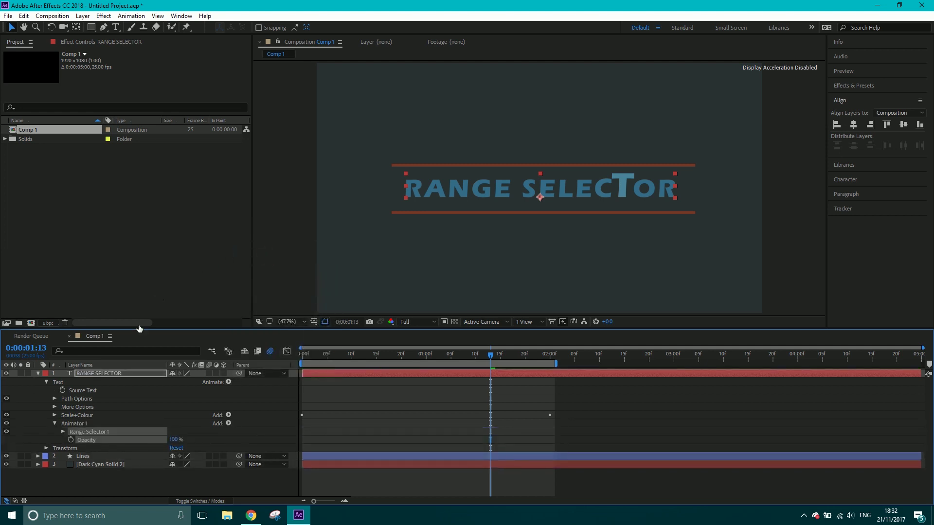
left_click(80, 422)
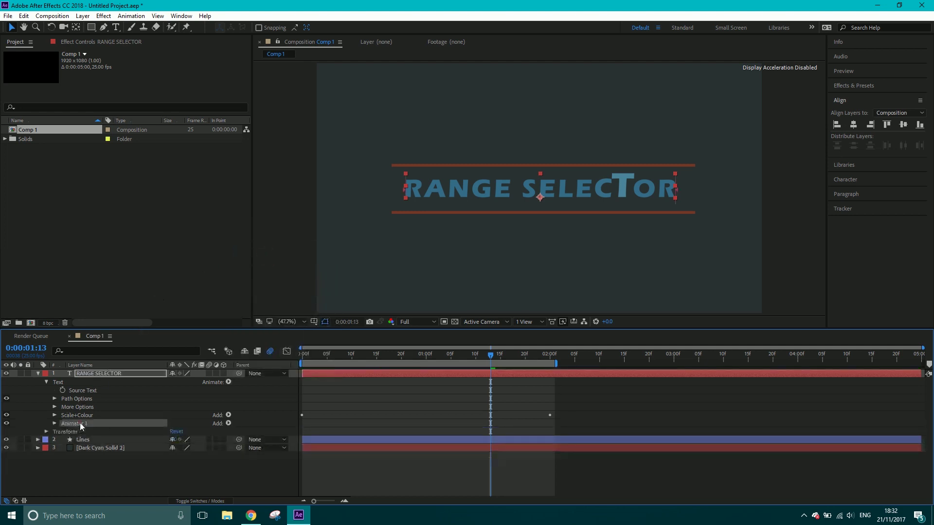
key("Return")
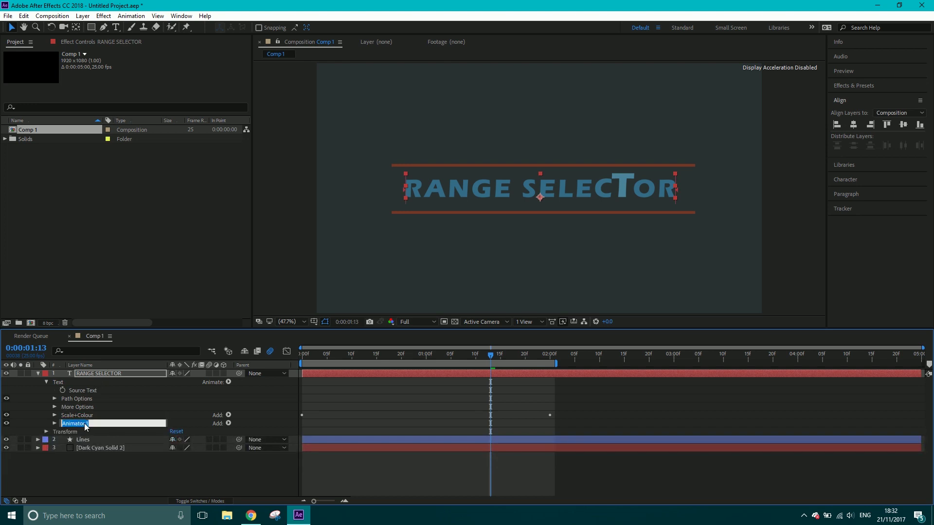
type("Opaci")
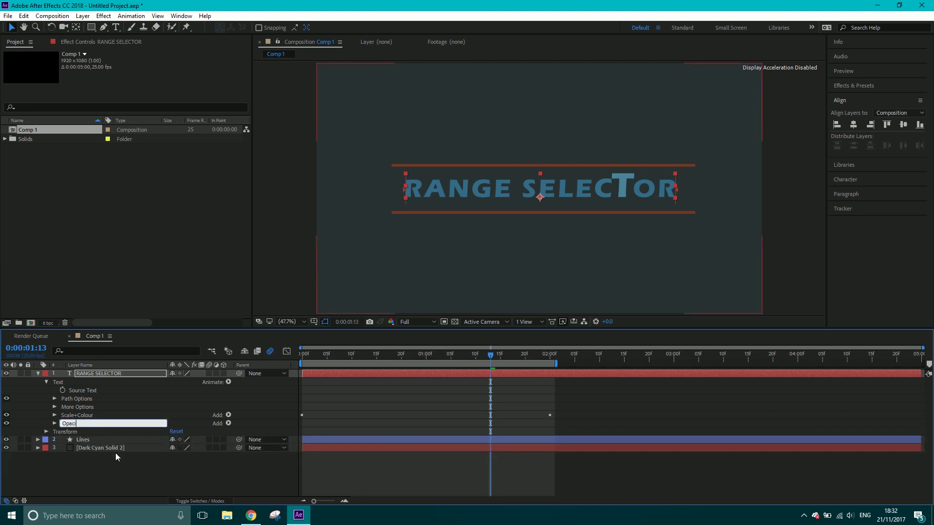
type("ty Animator")
left_click(54, 424)
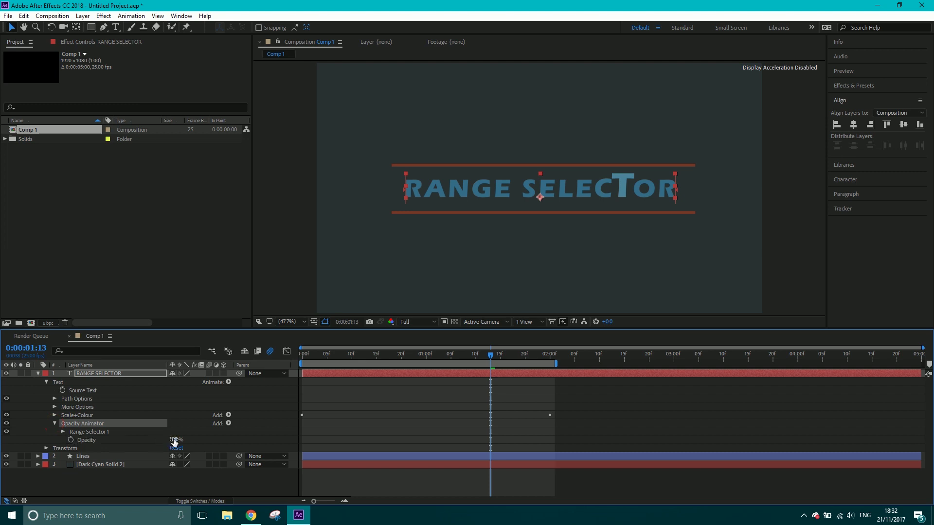
left_click(62, 432)
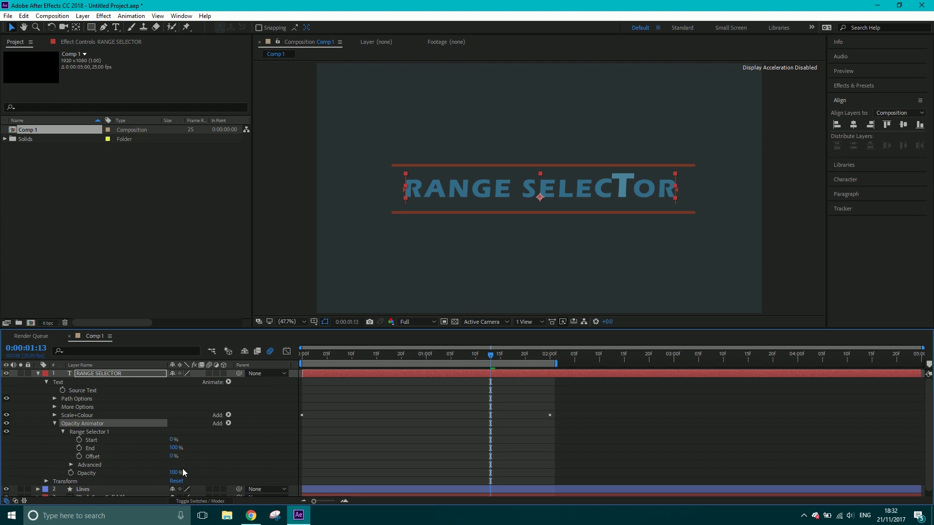
left_click_drag(176, 473, 76, 484)
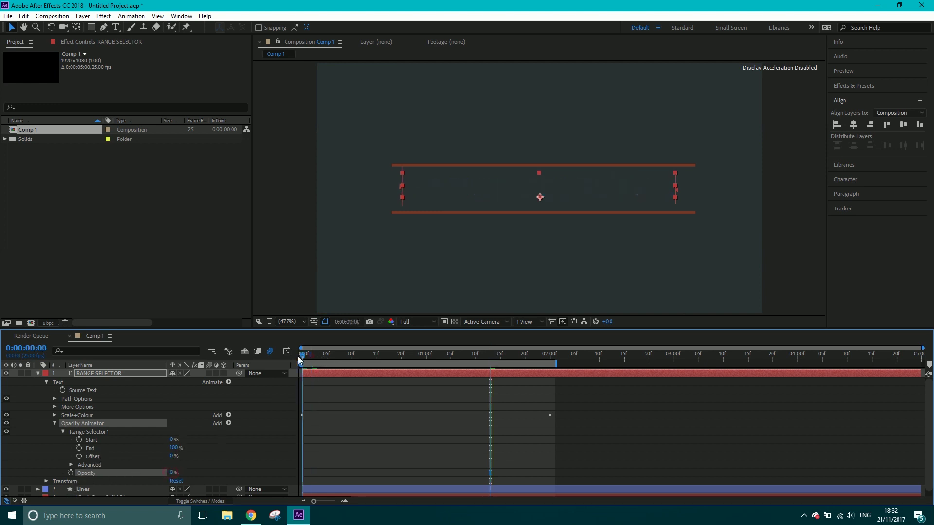
At the first frame, scrub the Opacity Animator's range Start, watching letters hide and reveal
left_click(294, 357)
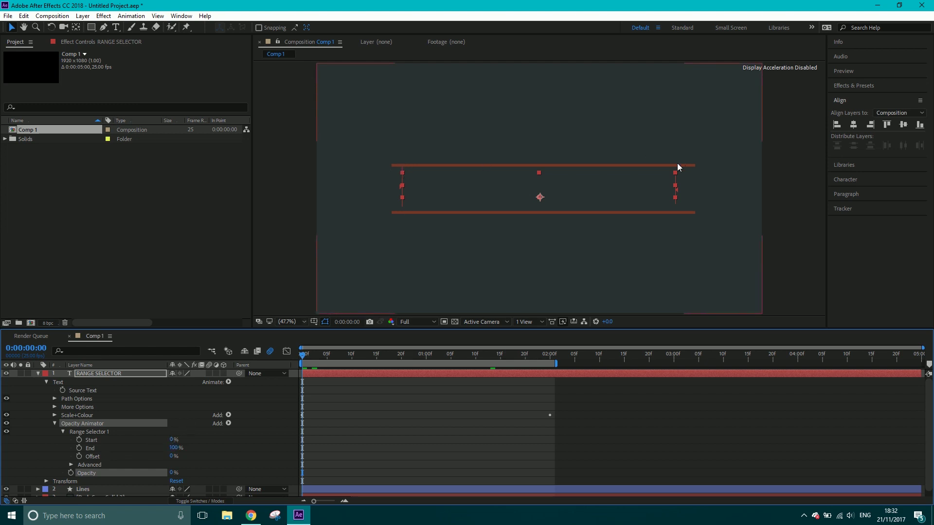
left_click_drag(171, 441, 191, 441)
left_click_drag(198, 440, 225, 439)
Check the Scale+Colour range at 0:00:01:16, then return to the first frame
left_click(507, 356)
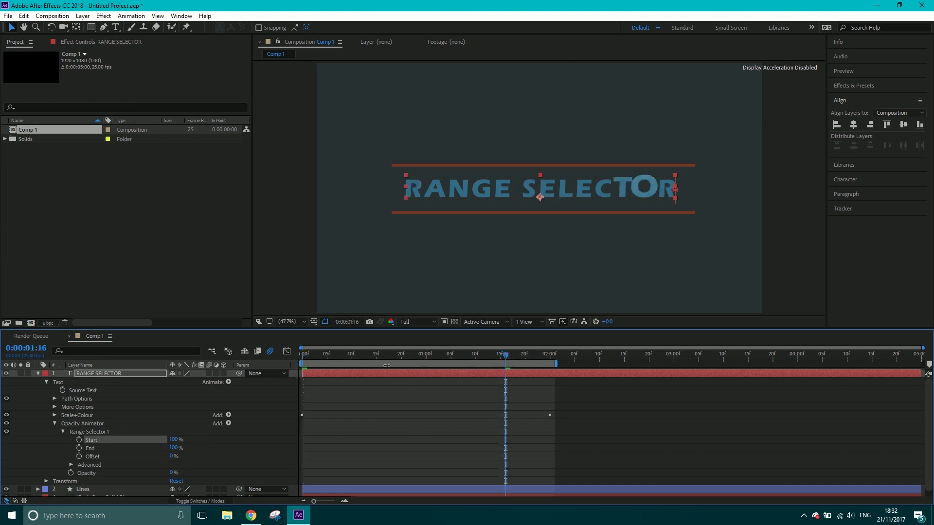
left_click(55, 416)
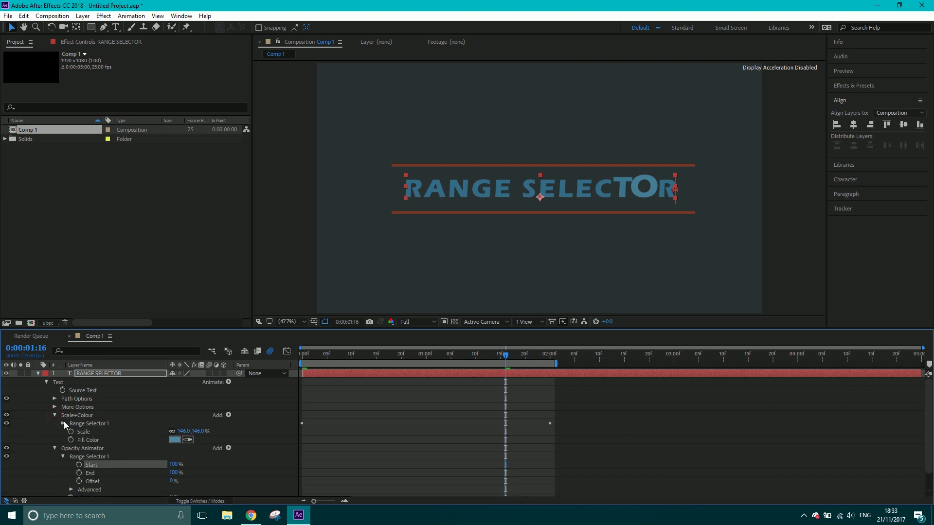
left_click(64, 422)
left_click(63, 423)
left_click(54, 416)
left_click_drag(317, 356, 295, 363)
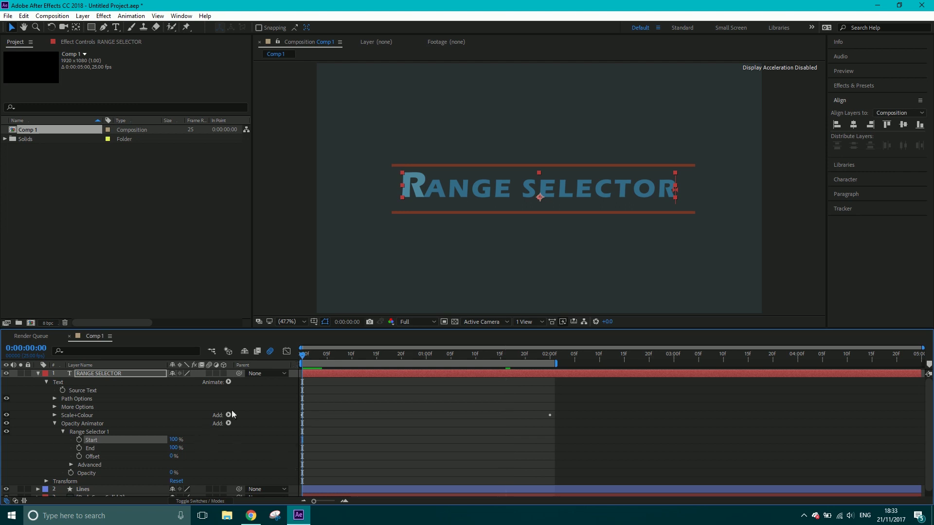
Keyframe the opacity range Start from 0% at the first frame to 100% near 2 seconds
left_click_drag(174, 440, 125, 441)
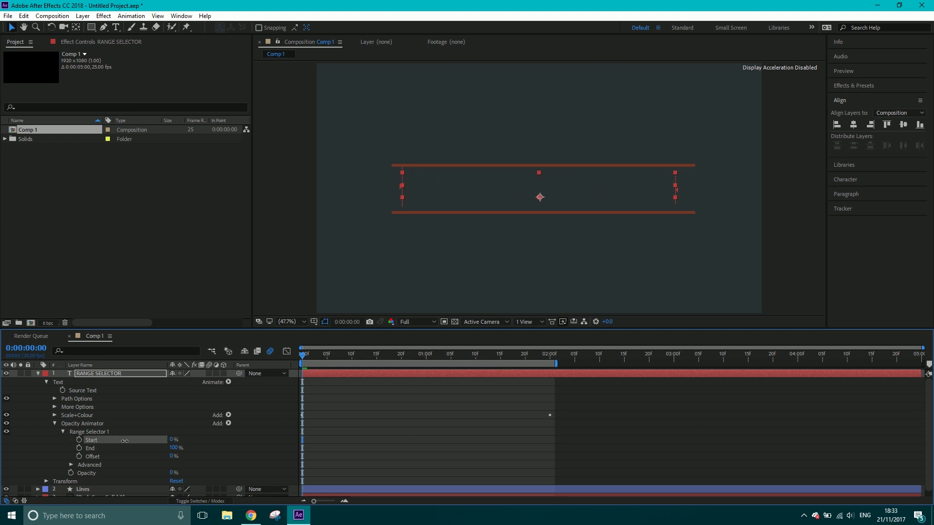
left_click(79, 440)
left_click_drag(302, 358, 547, 367)
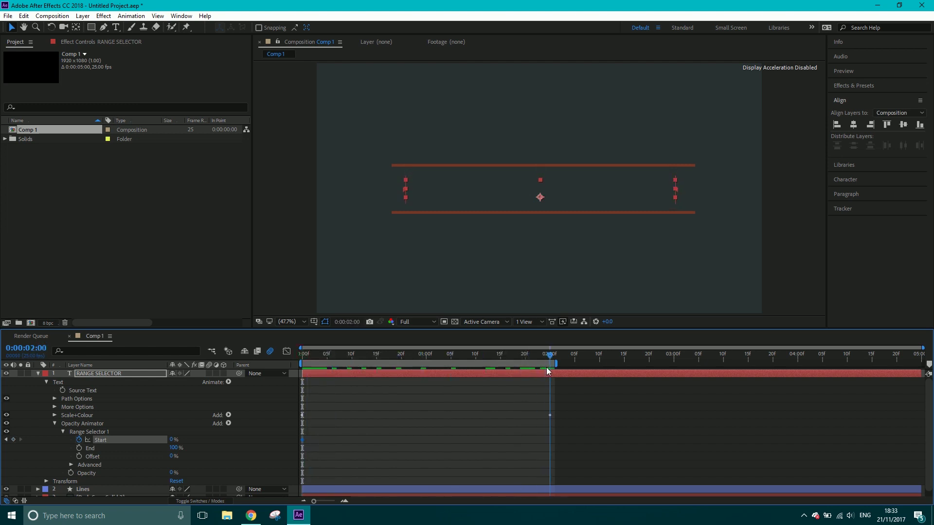
left_click_drag(171, 439, 222, 433)
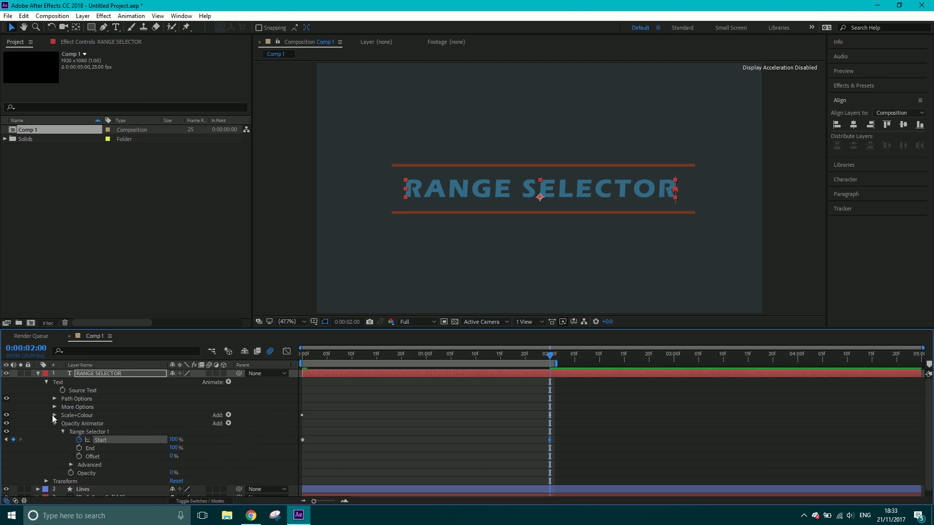
Set the opacity range's Based On to Characters Excluding Spaces, then collapse its settings
left_click(70, 465)
scroll(73, 465, "down", 2)
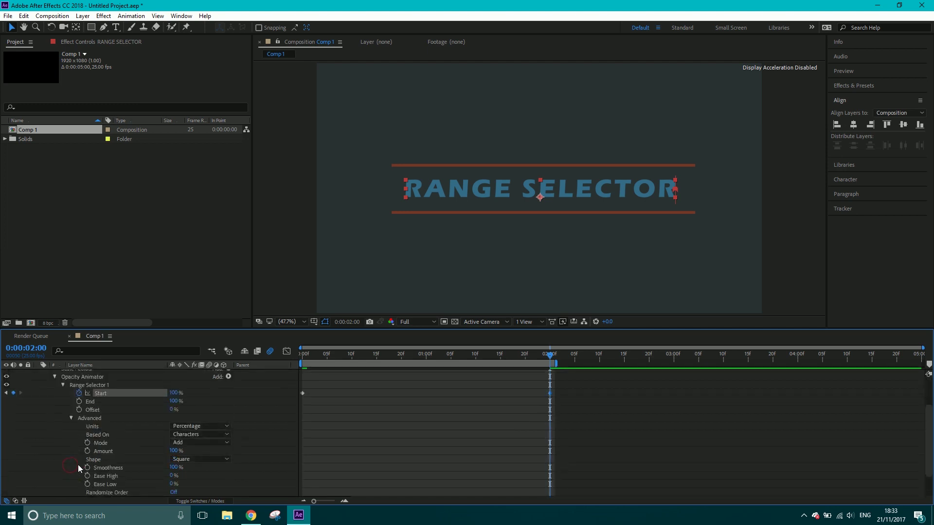
left_click(185, 435)
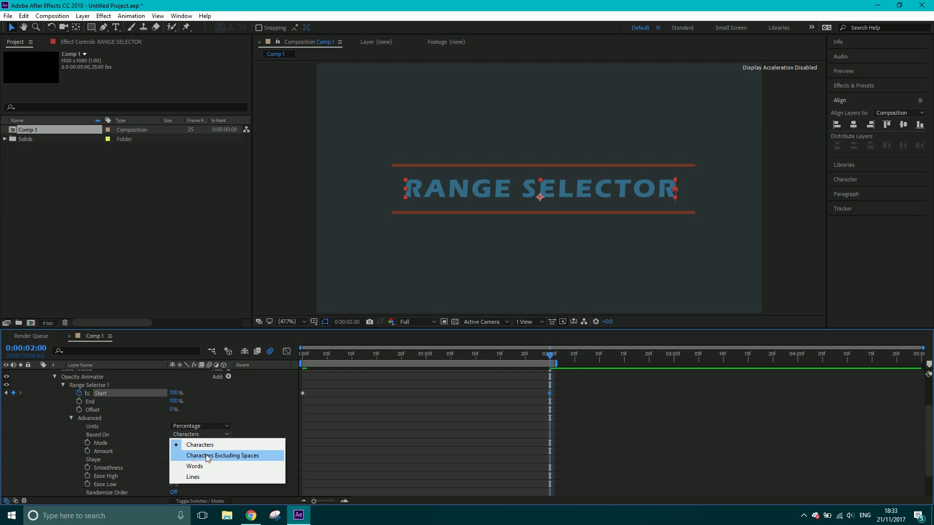
left_click(207, 456)
left_click(71, 417)
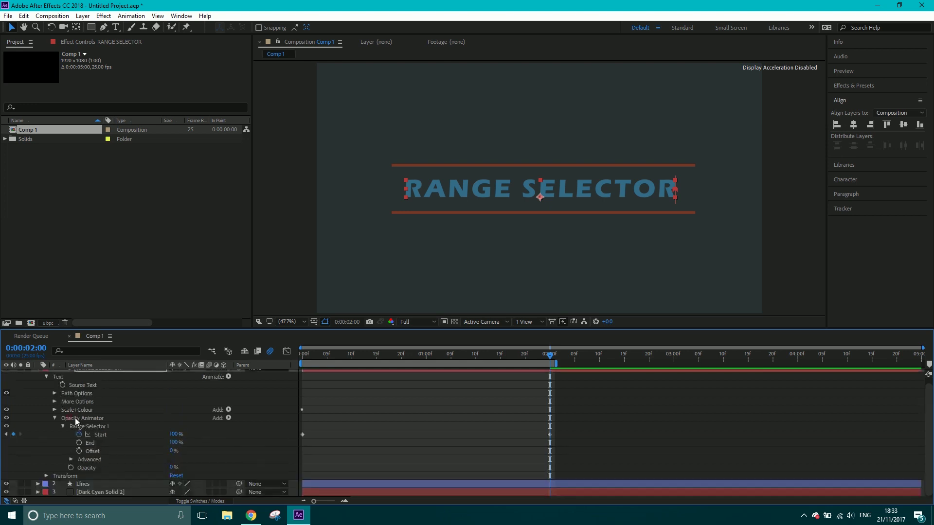
left_click(63, 427)
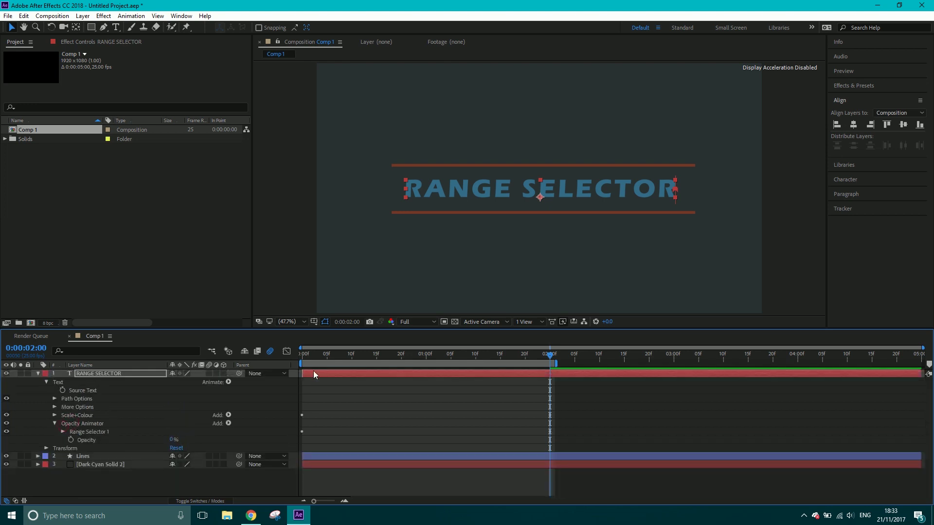
Preview the letter reveal, then show Scale+Colour's range Start 0%, End 7%, Offset 20%
left_click(304, 360)
key("space")
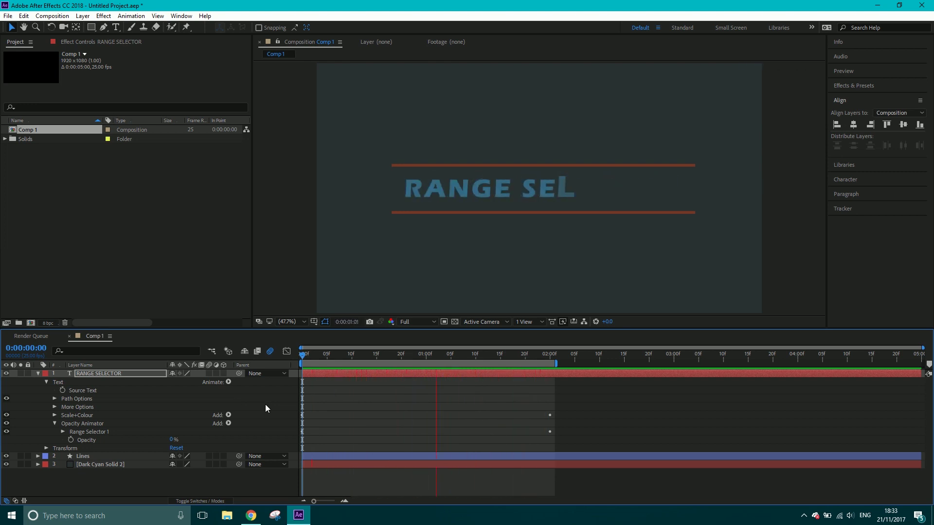
left_click(55, 415)
left_click(81, 425)
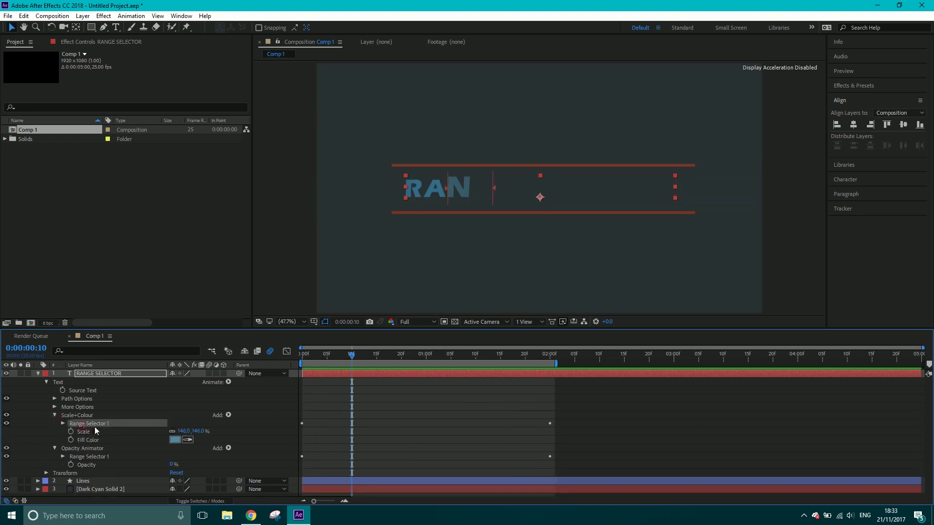
left_click(86, 457)
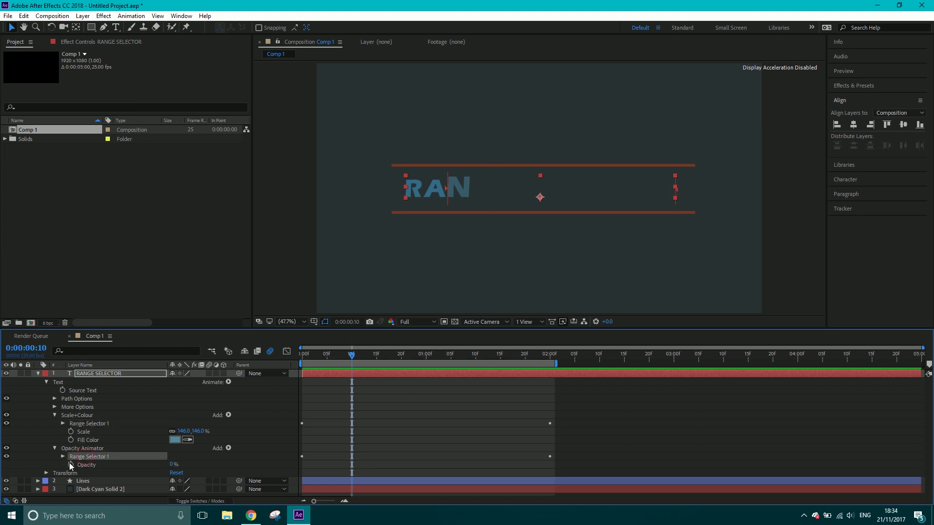
left_click(63, 423)
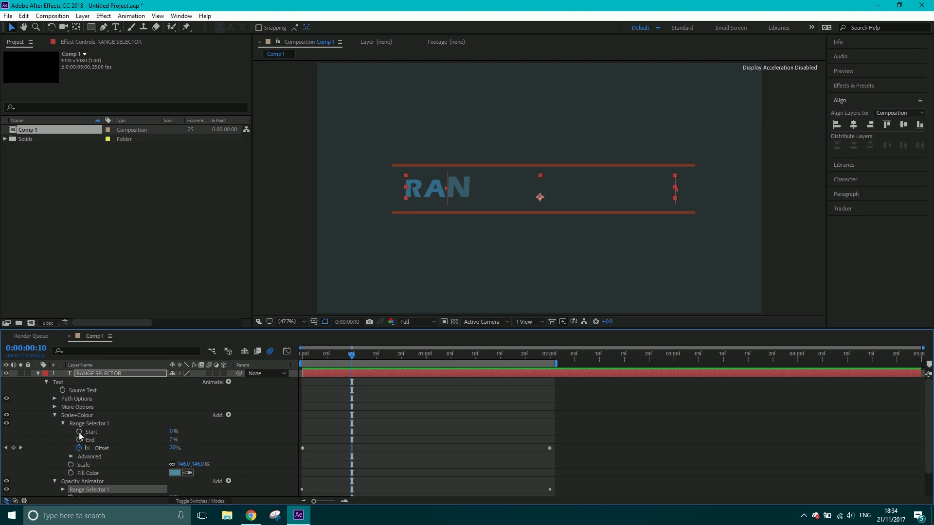
Swap to the Opacity Animator's range settings and preview the fade-in from the start
left_click(62, 424)
left_click(55, 416)
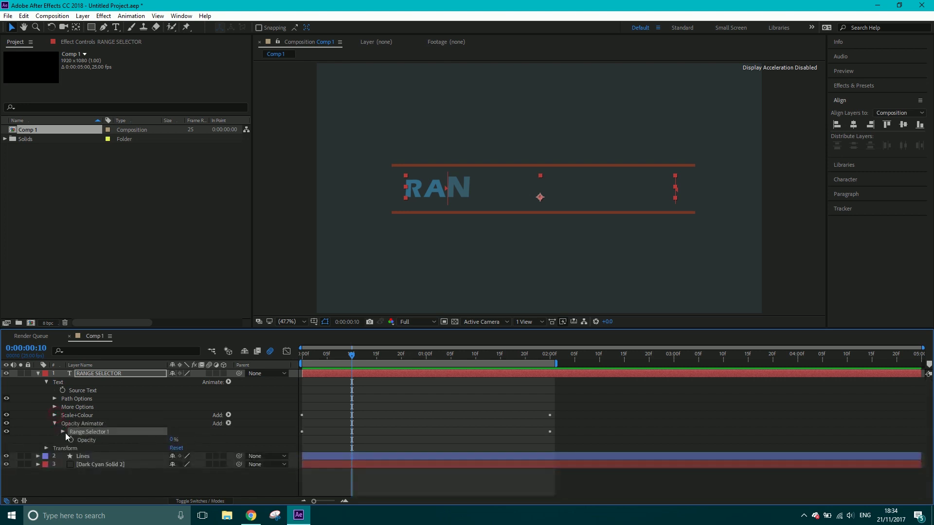
left_click(63, 431)
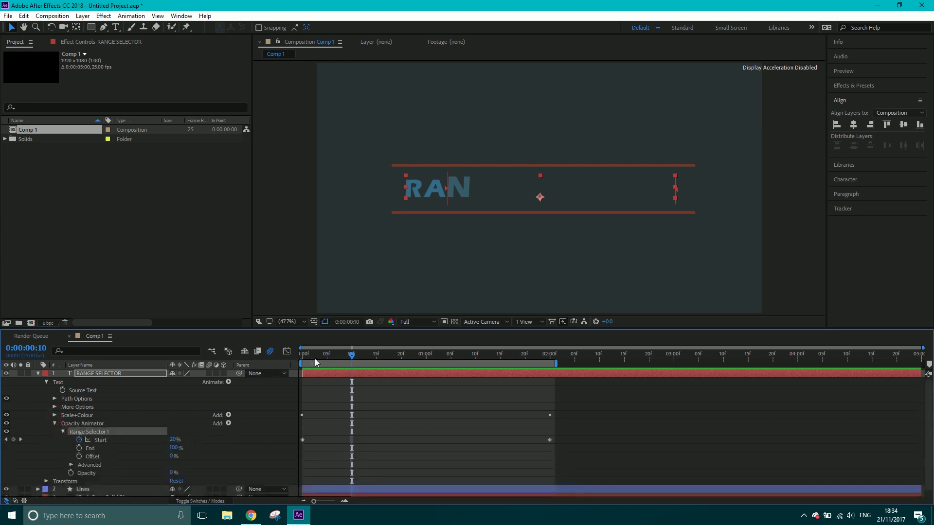
key("Home")
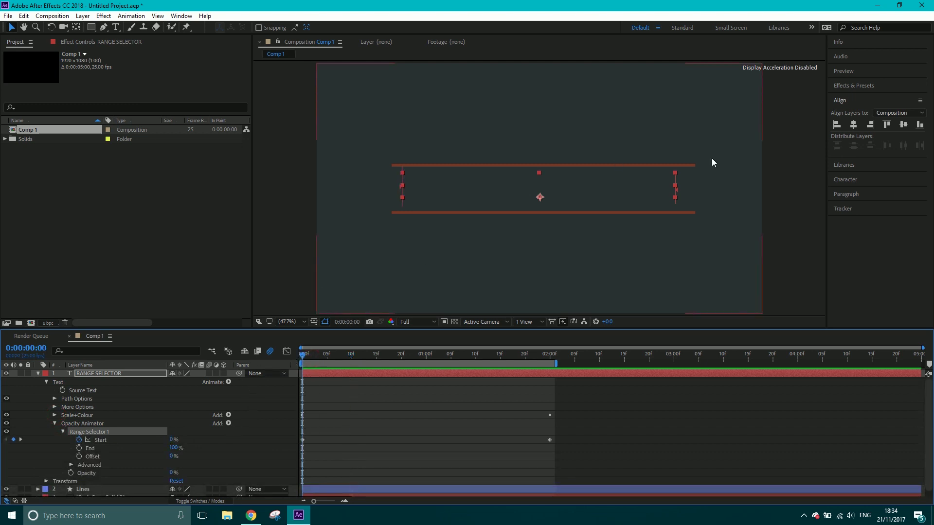
left_click_drag(302, 358, 550, 366)
key("space")
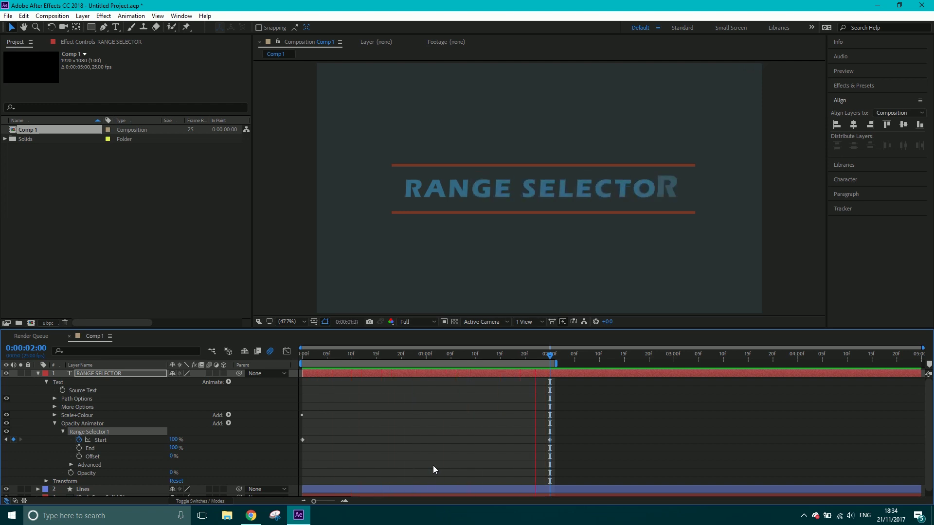
key("space")
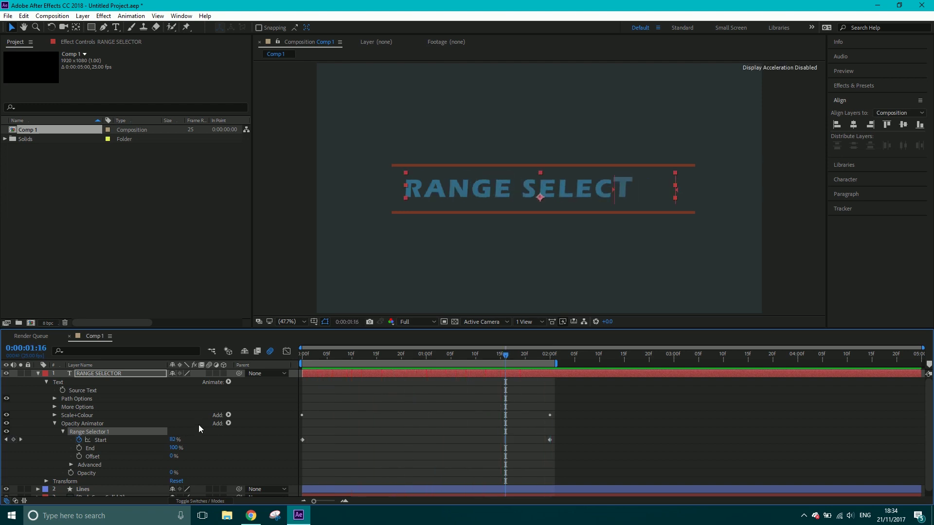
Turn off the Opacity Animator at 0:00:01:05 so the full title shows
left_click(55, 422)
left_click(55, 415)
left_click_drag(450, 358, 451, 355)
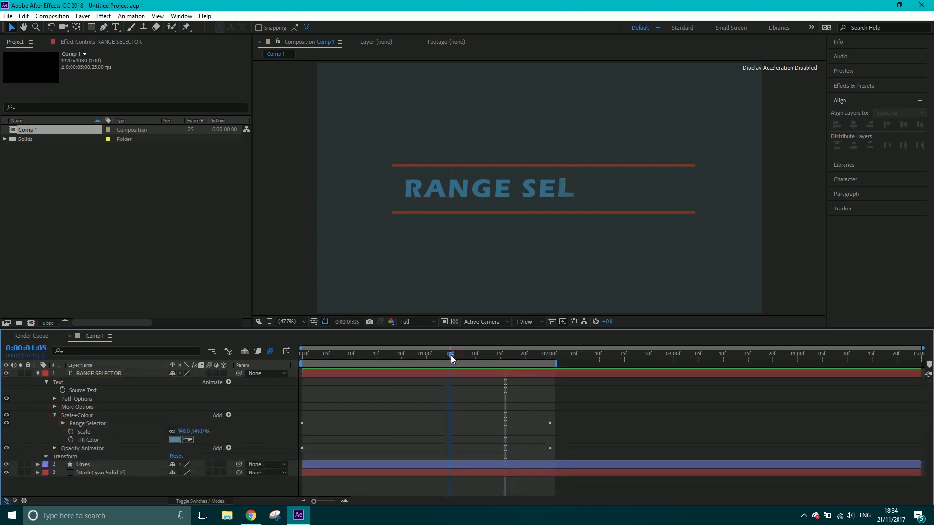
left_click(7, 449)
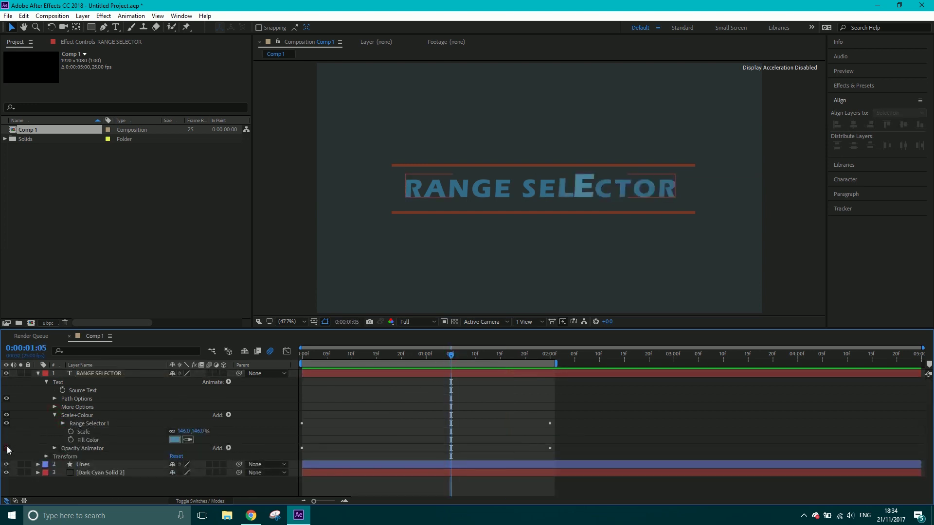
Add a trial 222° Rotation to Scale+Colour, preview it, then delete it
left_click(78, 414)
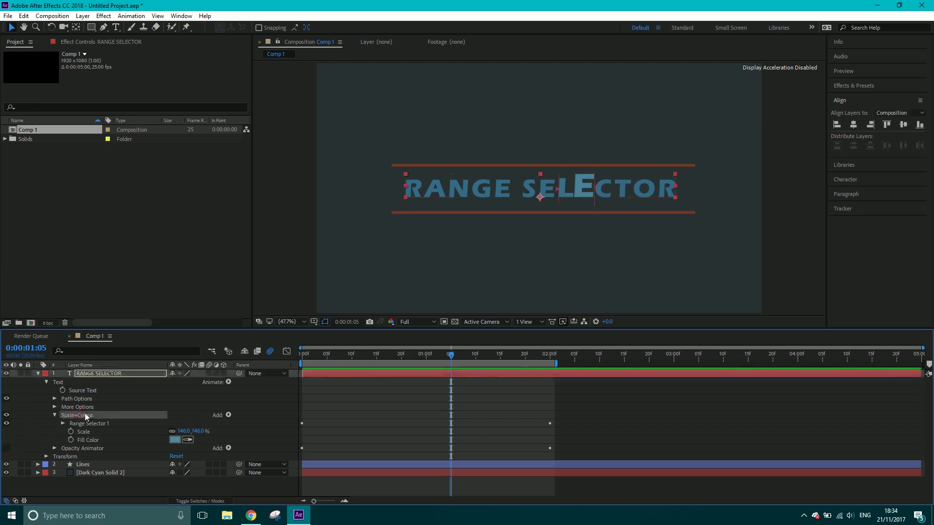
left_click(228, 415)
mouse_move(251, 419)
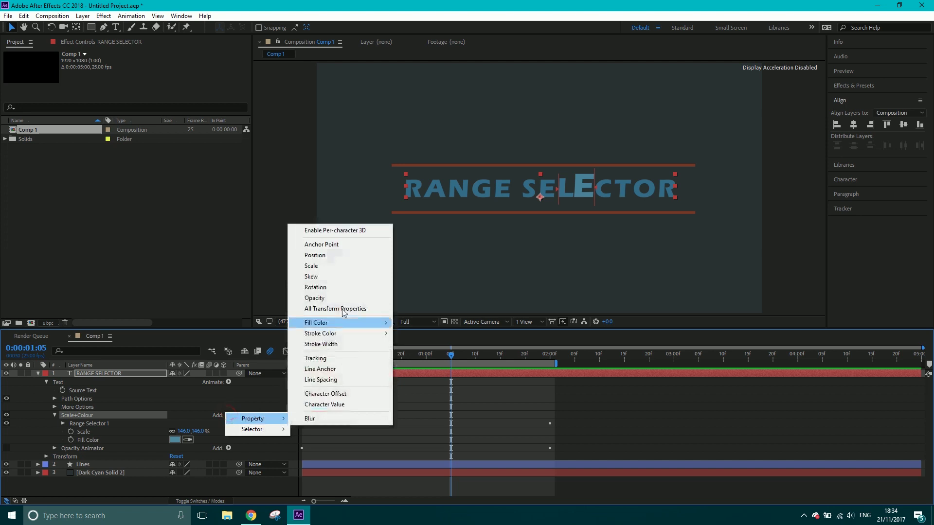
left_click(340, 288)
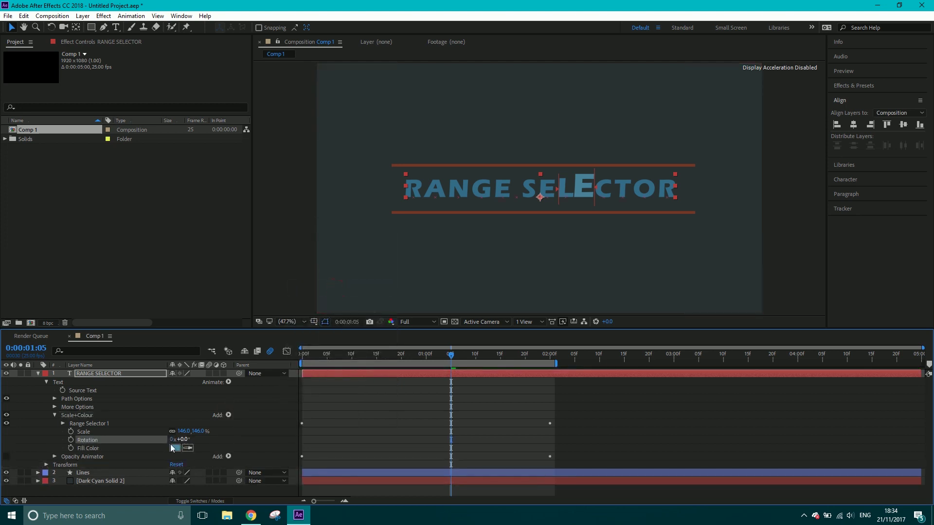
left_click_drag(180, 439, 281, 429)
left_click_drag(387, 360, 301, 362)
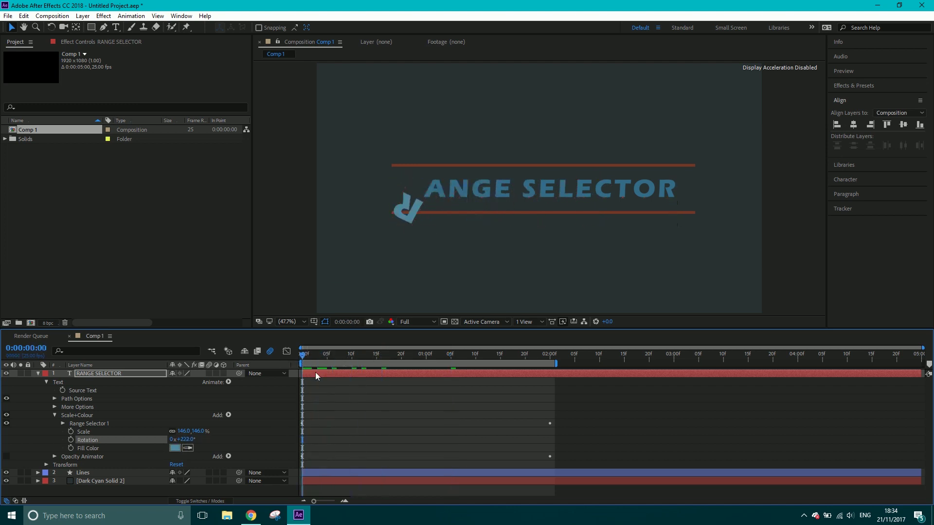
key("space")
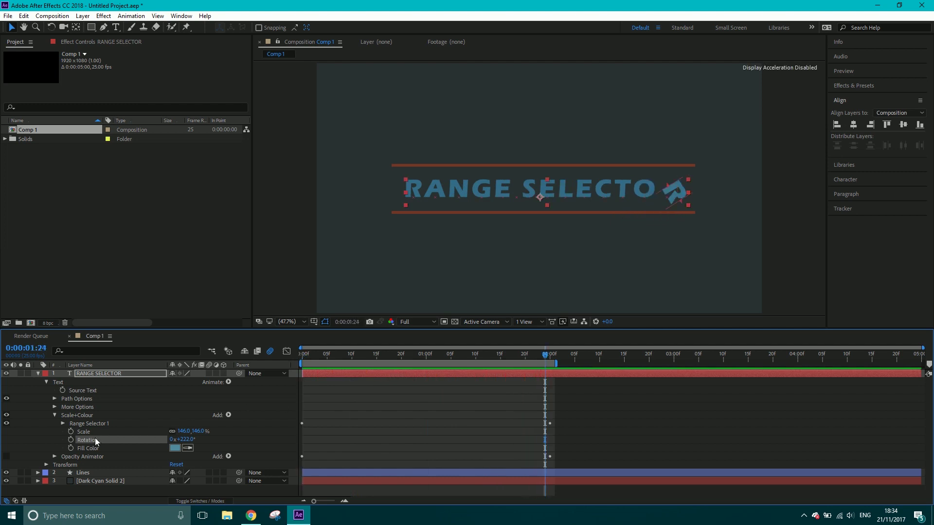
key("Delete")
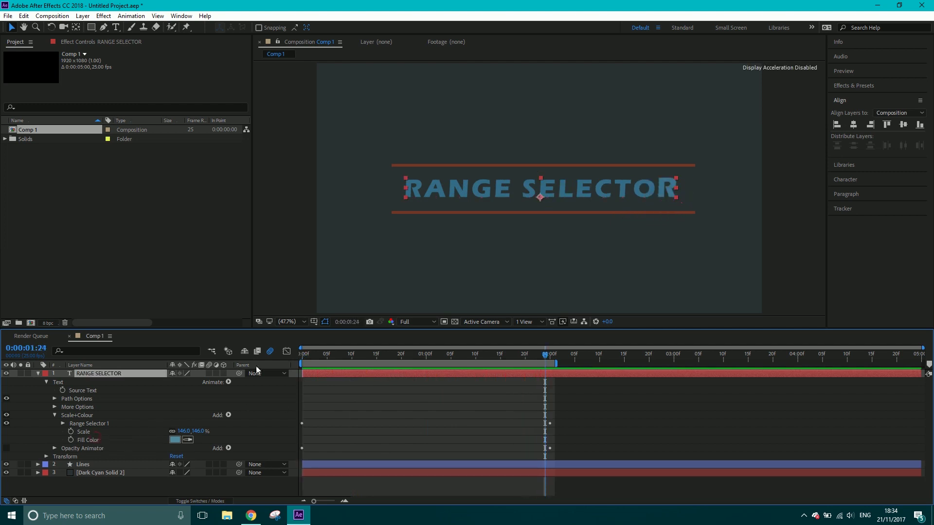
Close the Add property list unused and switch the Opacity Animator back on
left_click(228, 416)
mouse_move(250, 418)
mouse_move(316, 339)
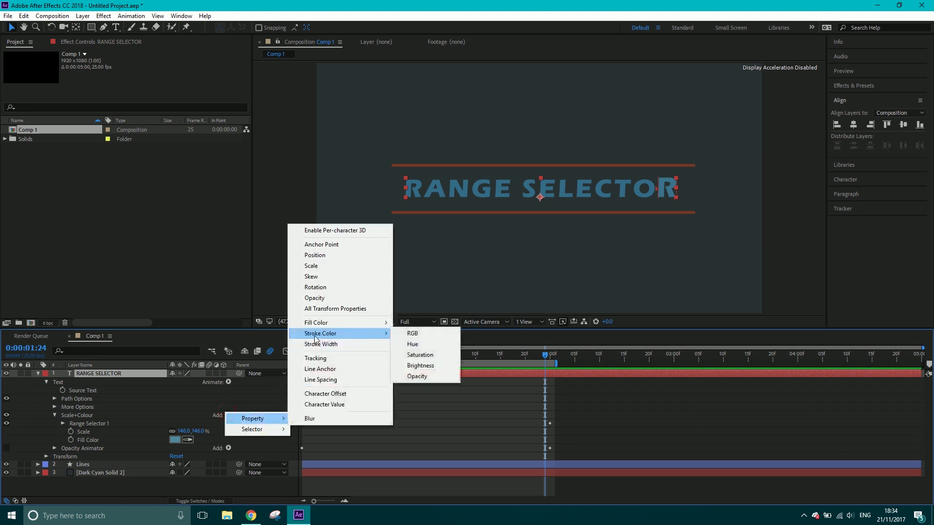
left_click(360, 450)
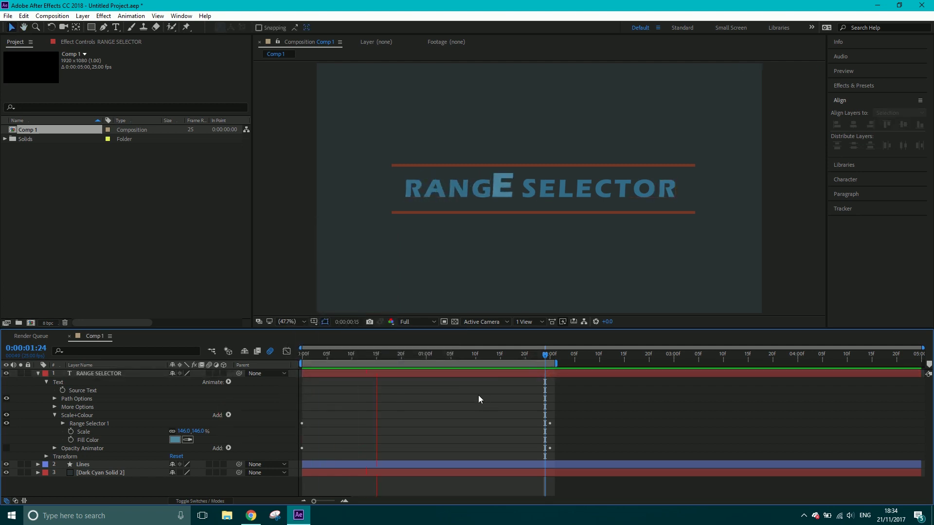
left_click(7, 448)
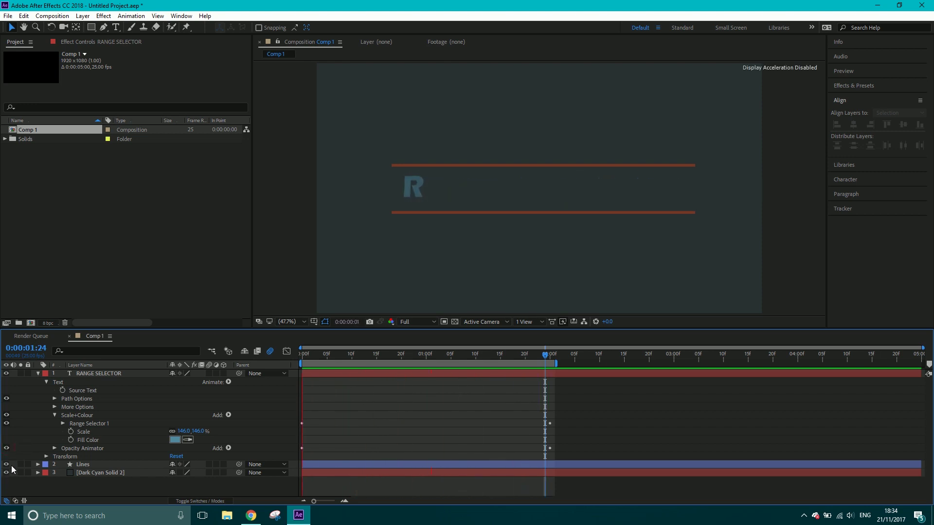